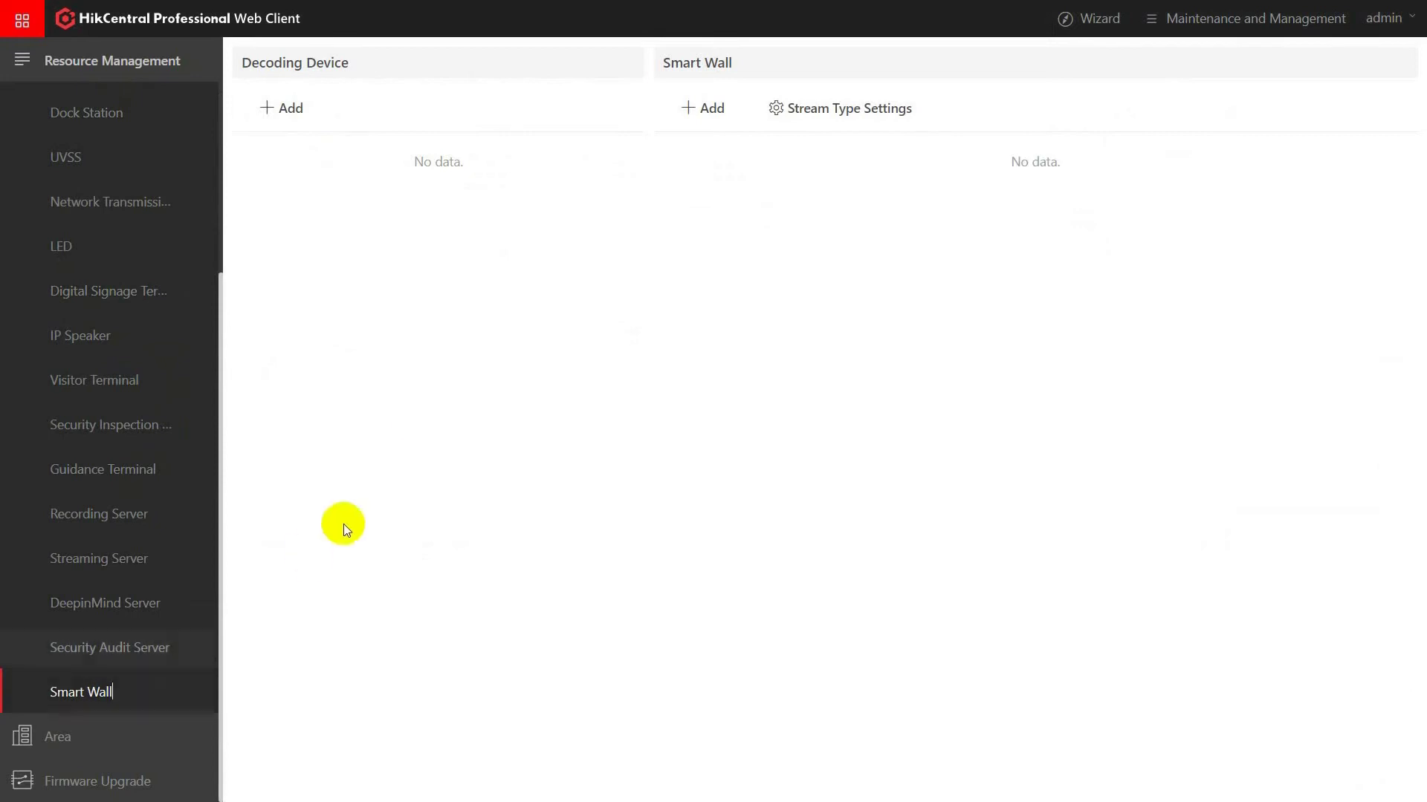
Add the online decoder at 10.9.97.78 as a decoding device, entering its user name and password.
click(290, 108)
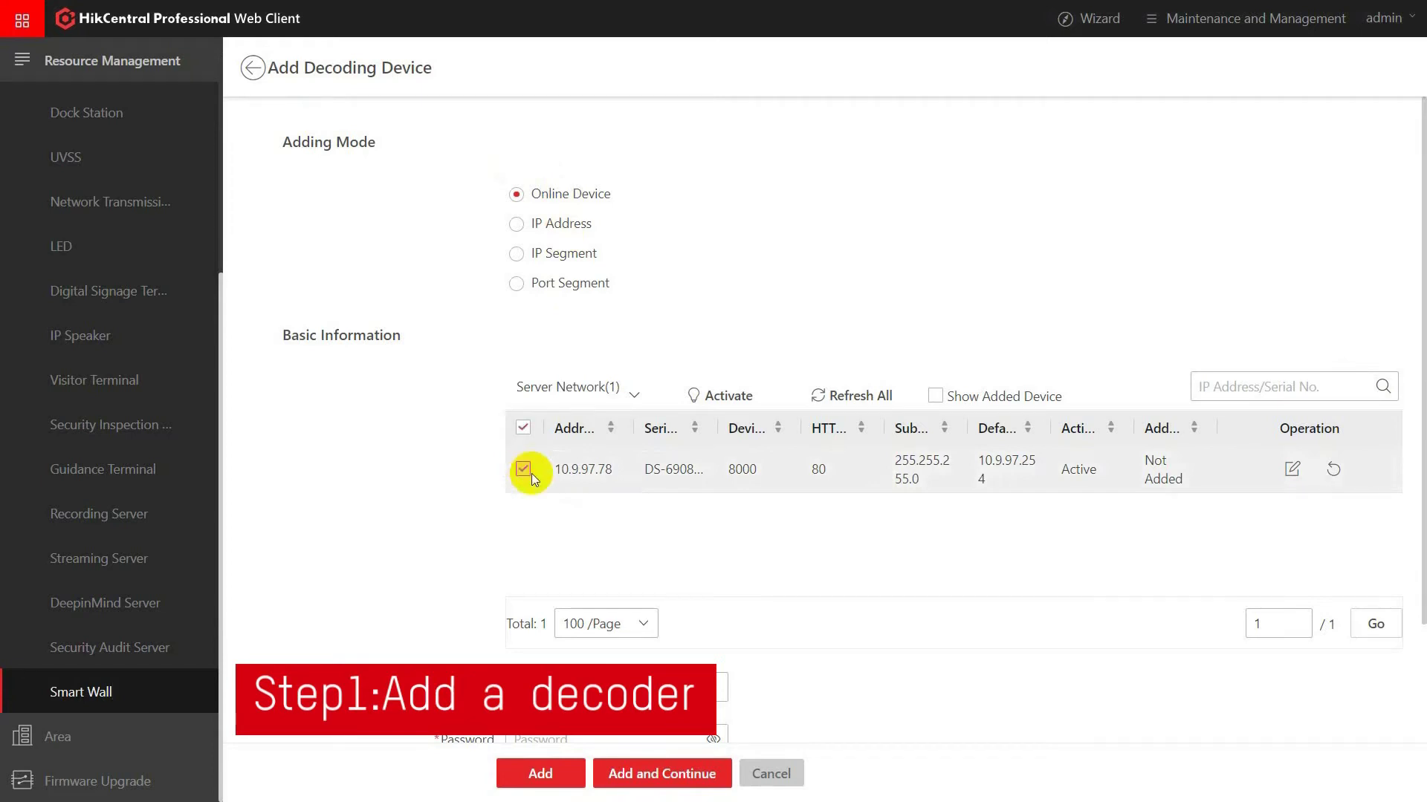
scroll(532, 474, down, 2)
click(603, 592)
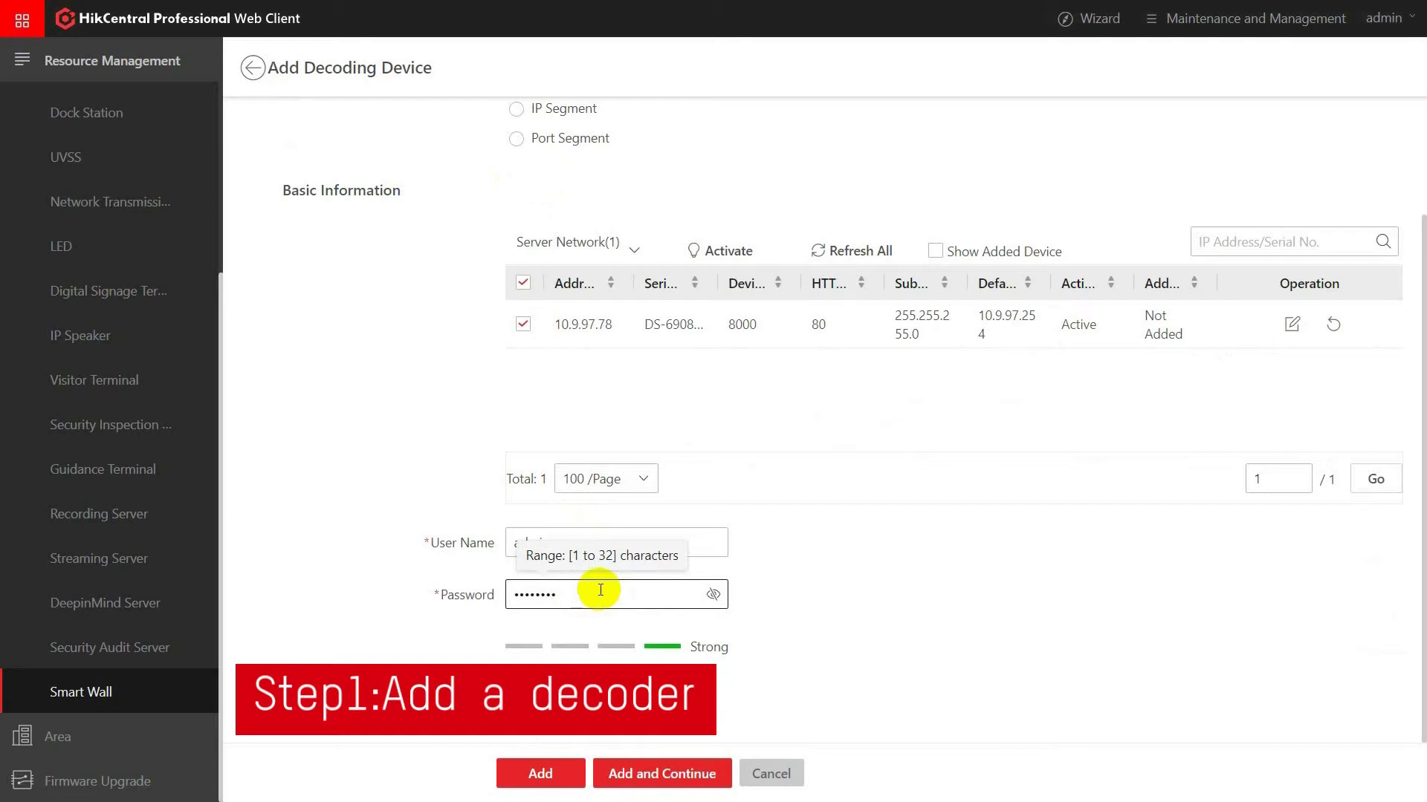
click(562, 784)
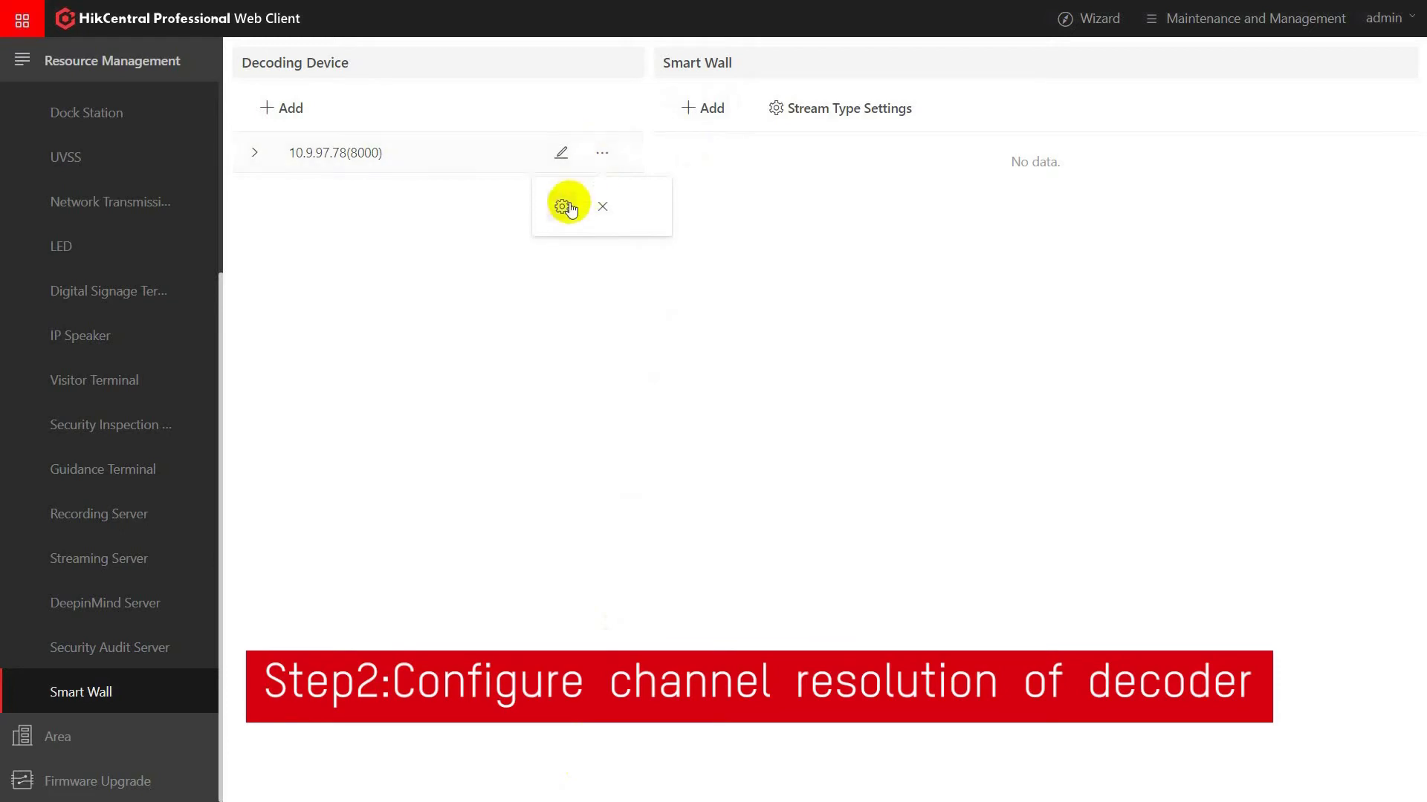
Log in to the decoder's web configuration as admin.
click(569, 208)
text(admin)
key(Tab)
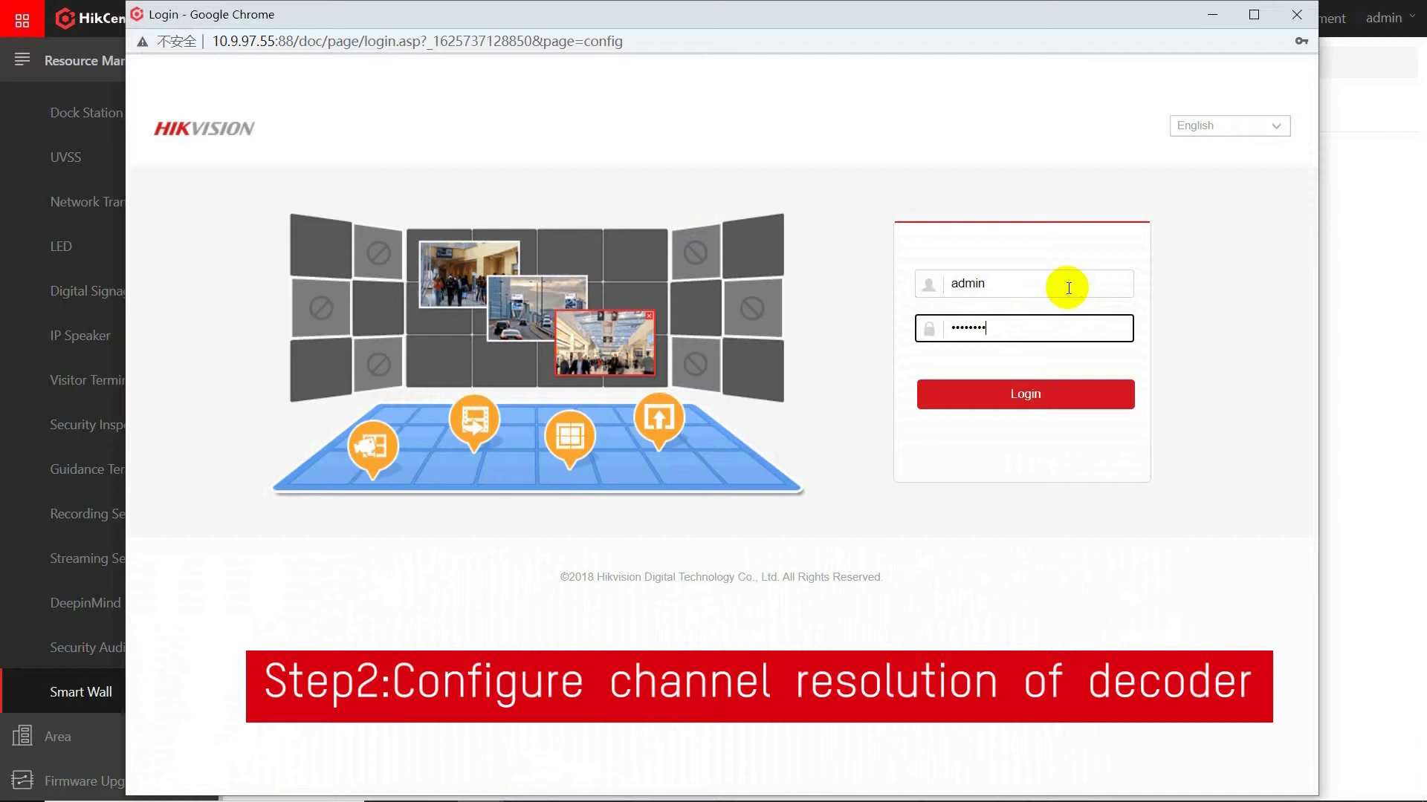
click(1054, 396)
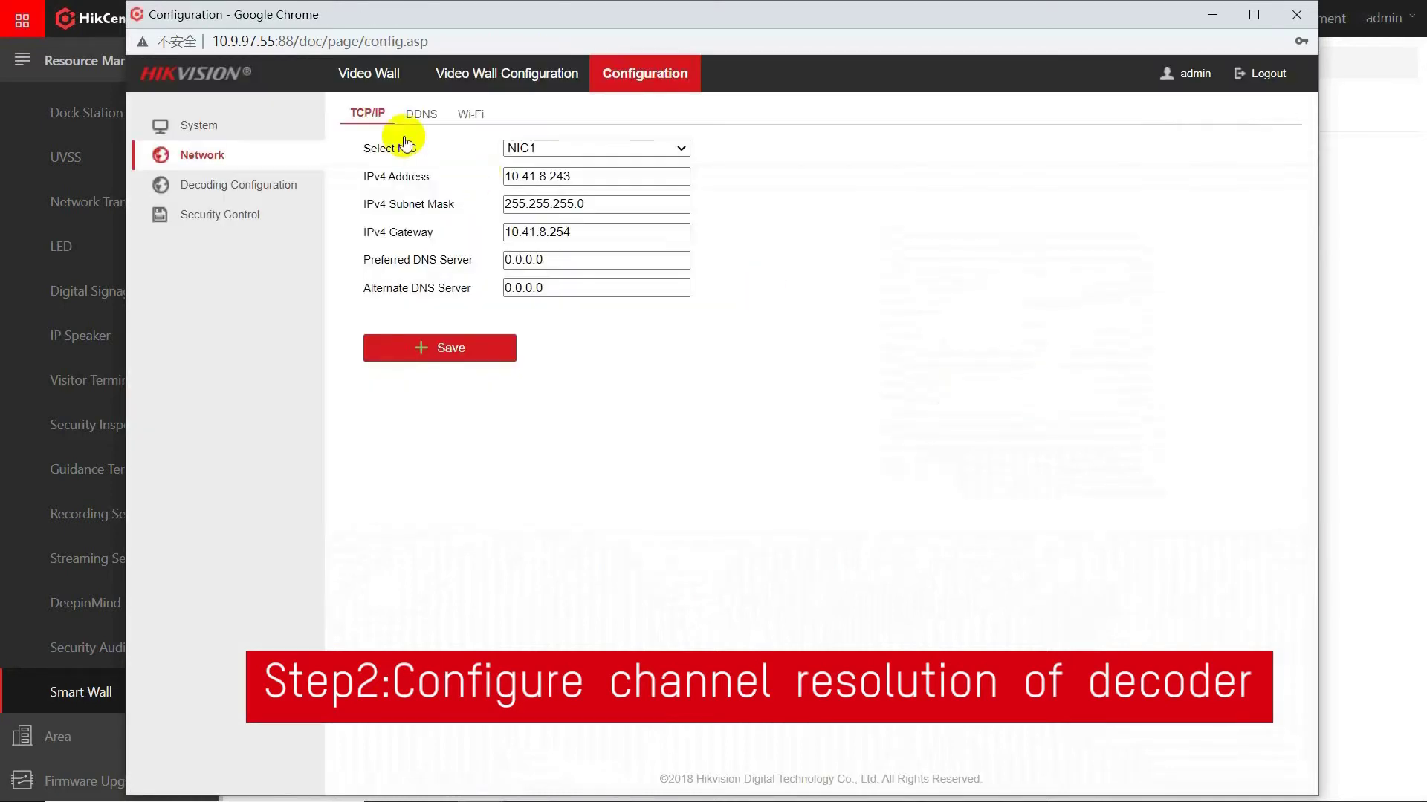
Set the HDMI1 output to LED mode at 960 × 1080 in Video Wall Configuration.
click(509, 73)
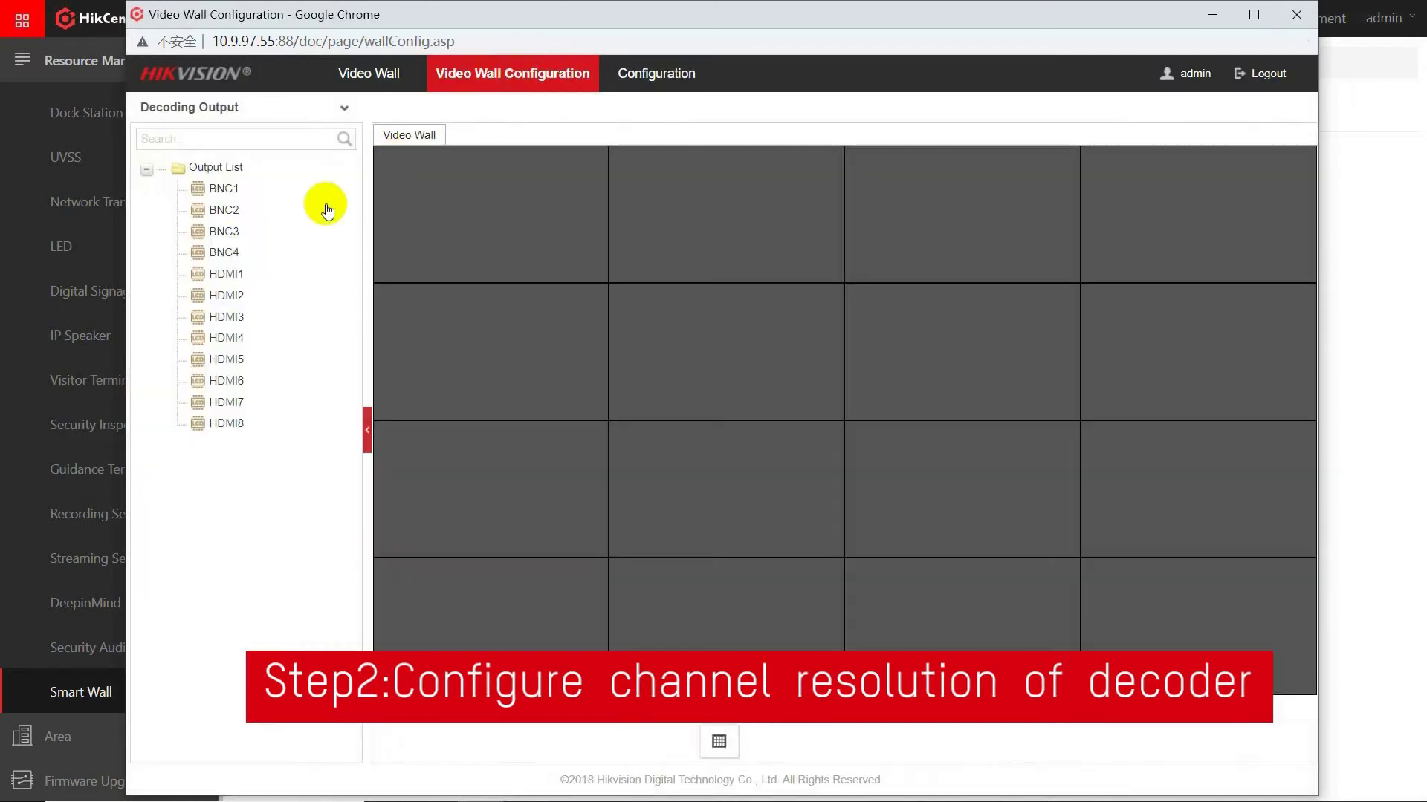
click(237, 281)
right_click(235, 275)
click(274, 288)
click(736, 227)
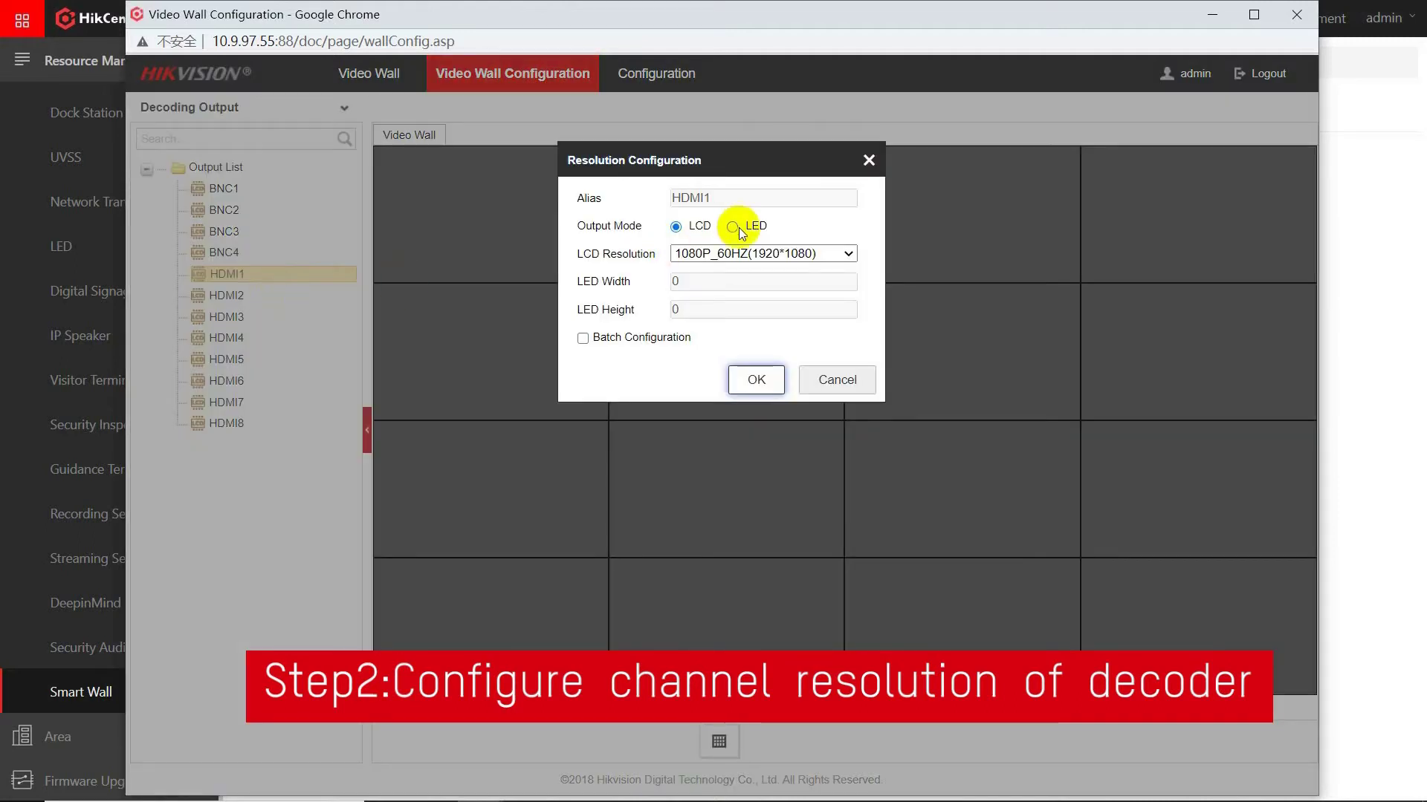
click(717, 275)
key(BackSpace)
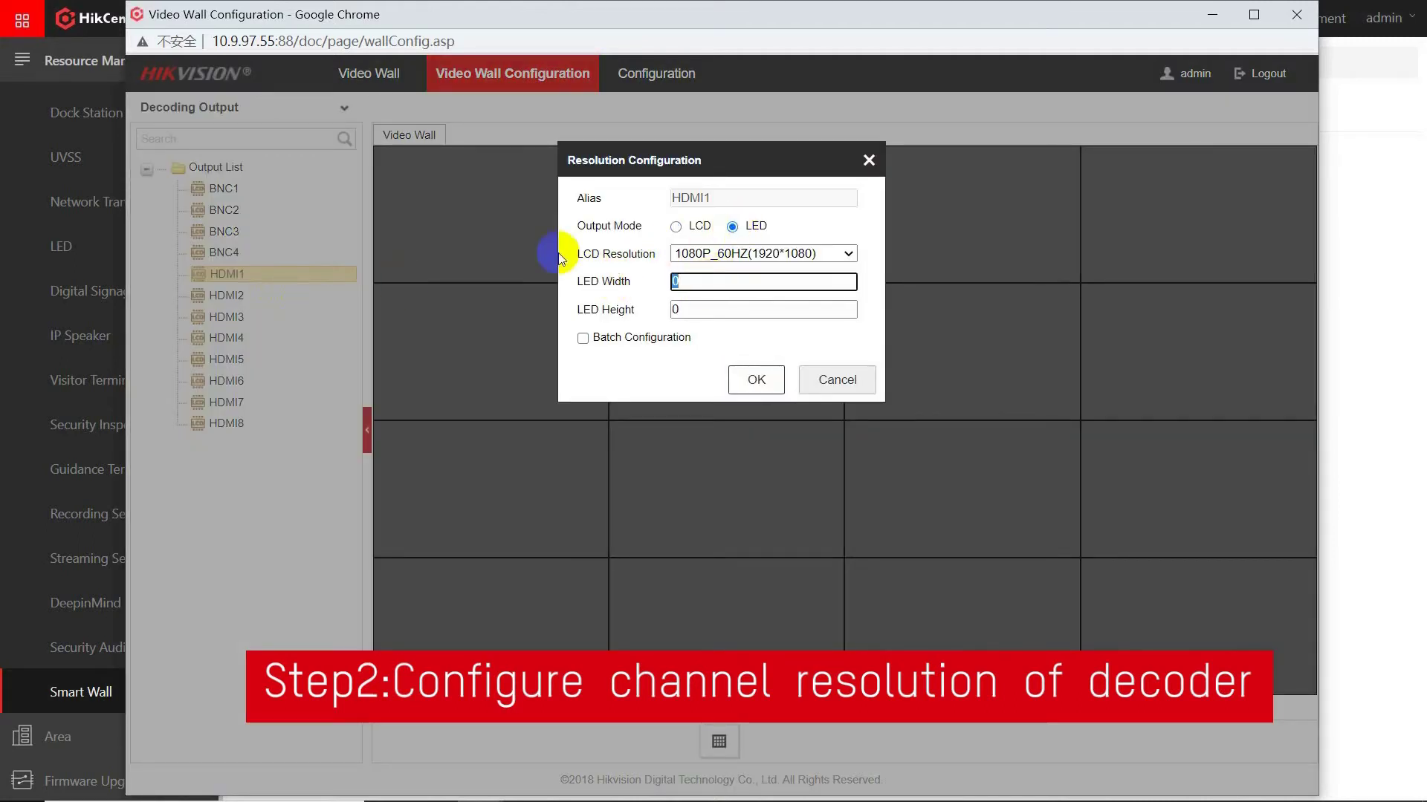
text(960)
click(736, 310)
key(BackSpace)
text(1080)
click(756, 380)
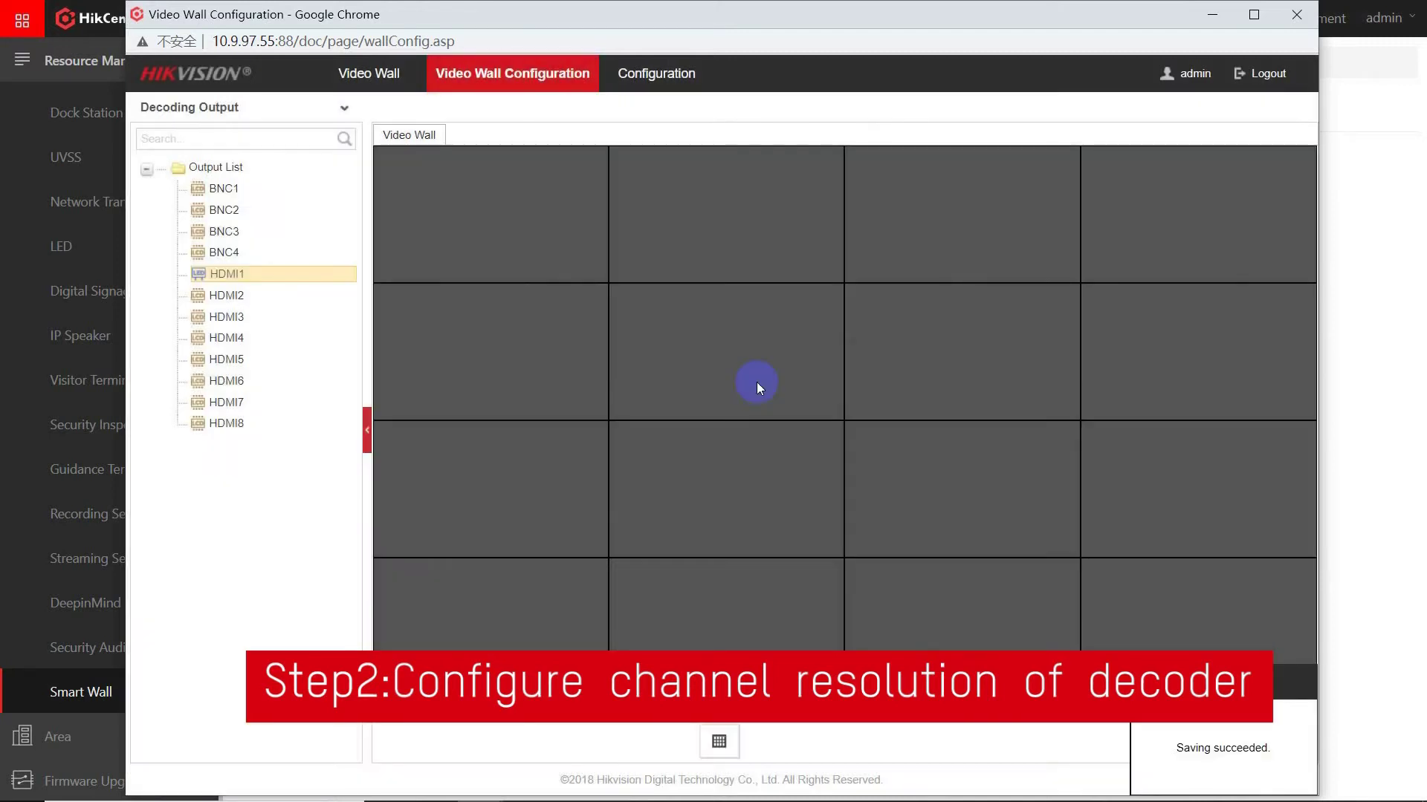
Set the HDMI2 output to LED mode at 960 × 1080.
click(261, 298)
right_click(262, 300)
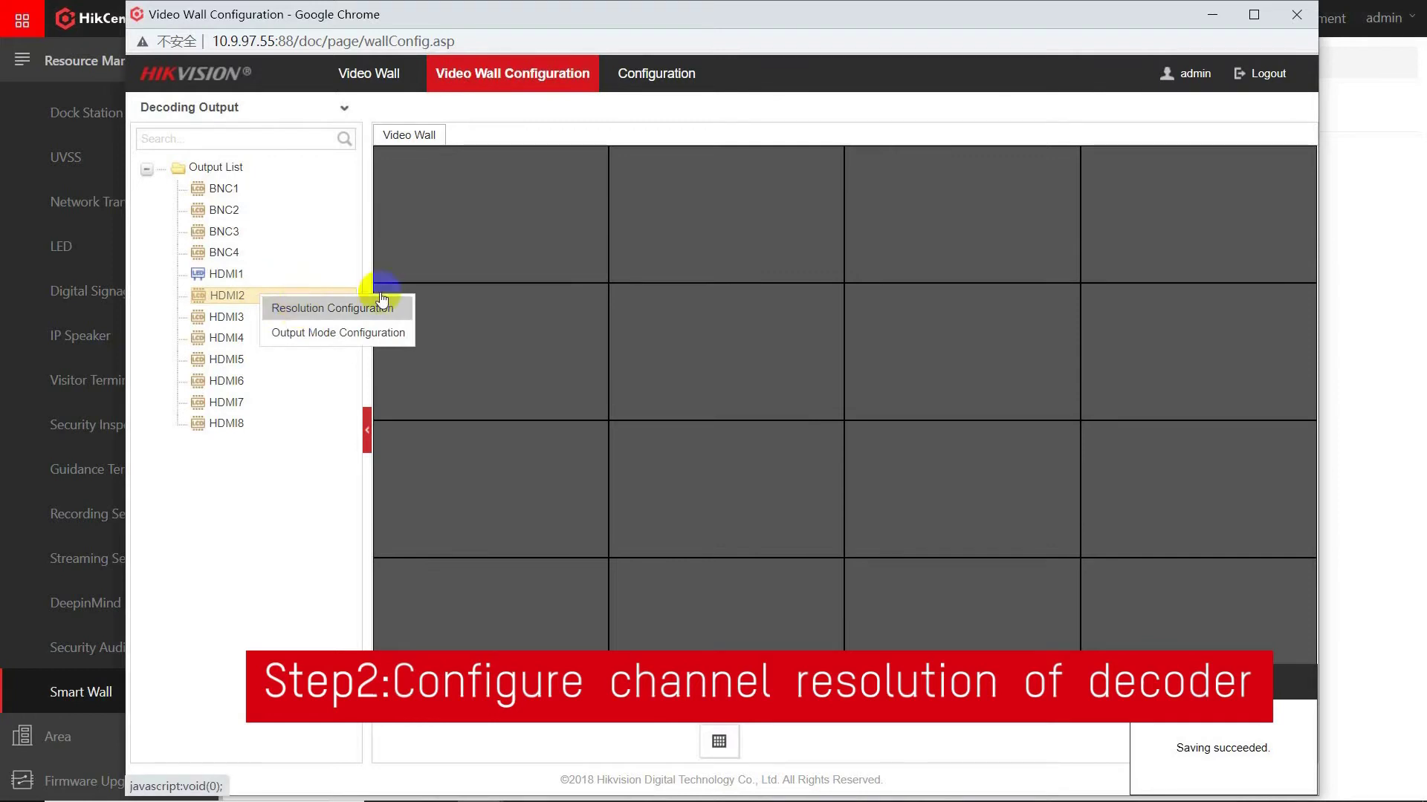
click(364, 304)
click(733, 228)
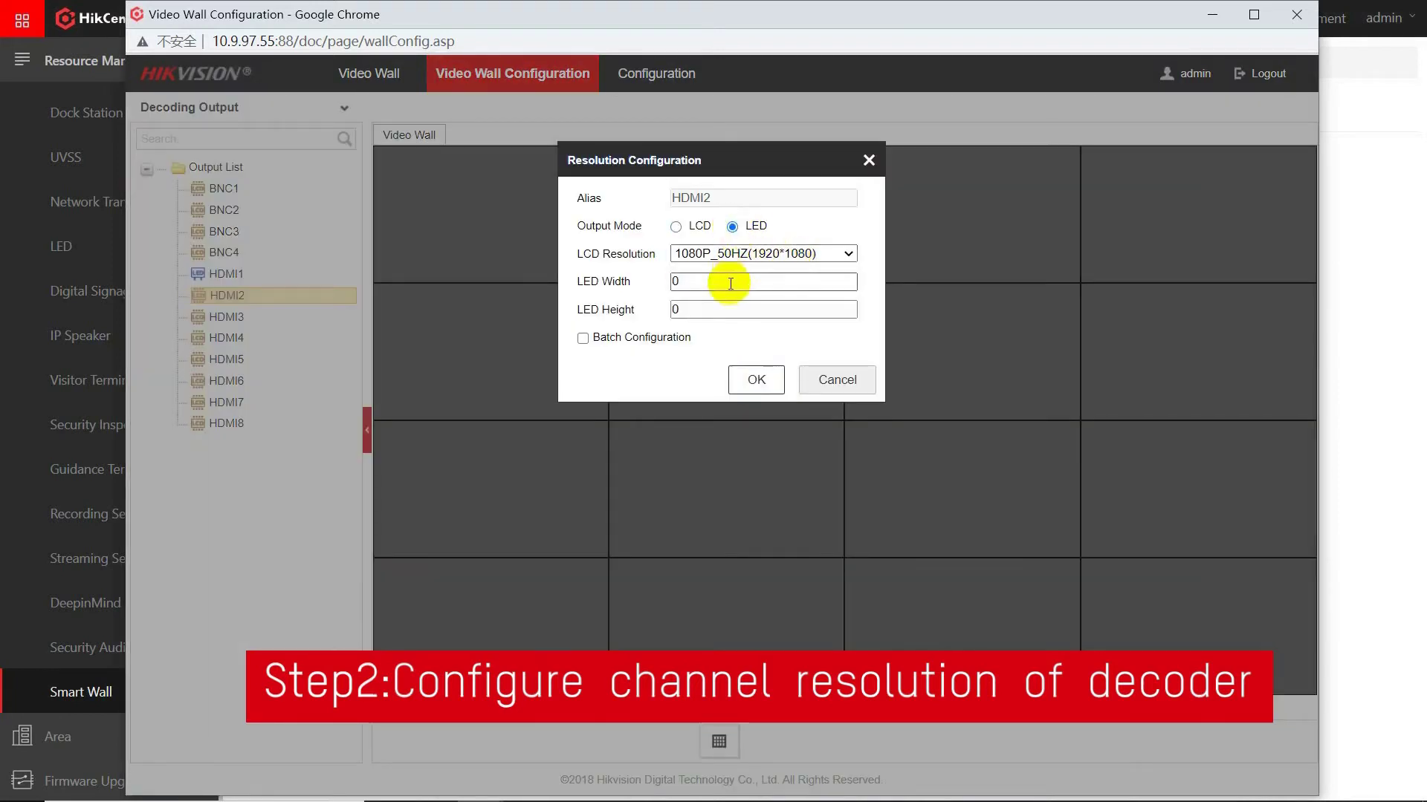
click(598, 278)
text(960)
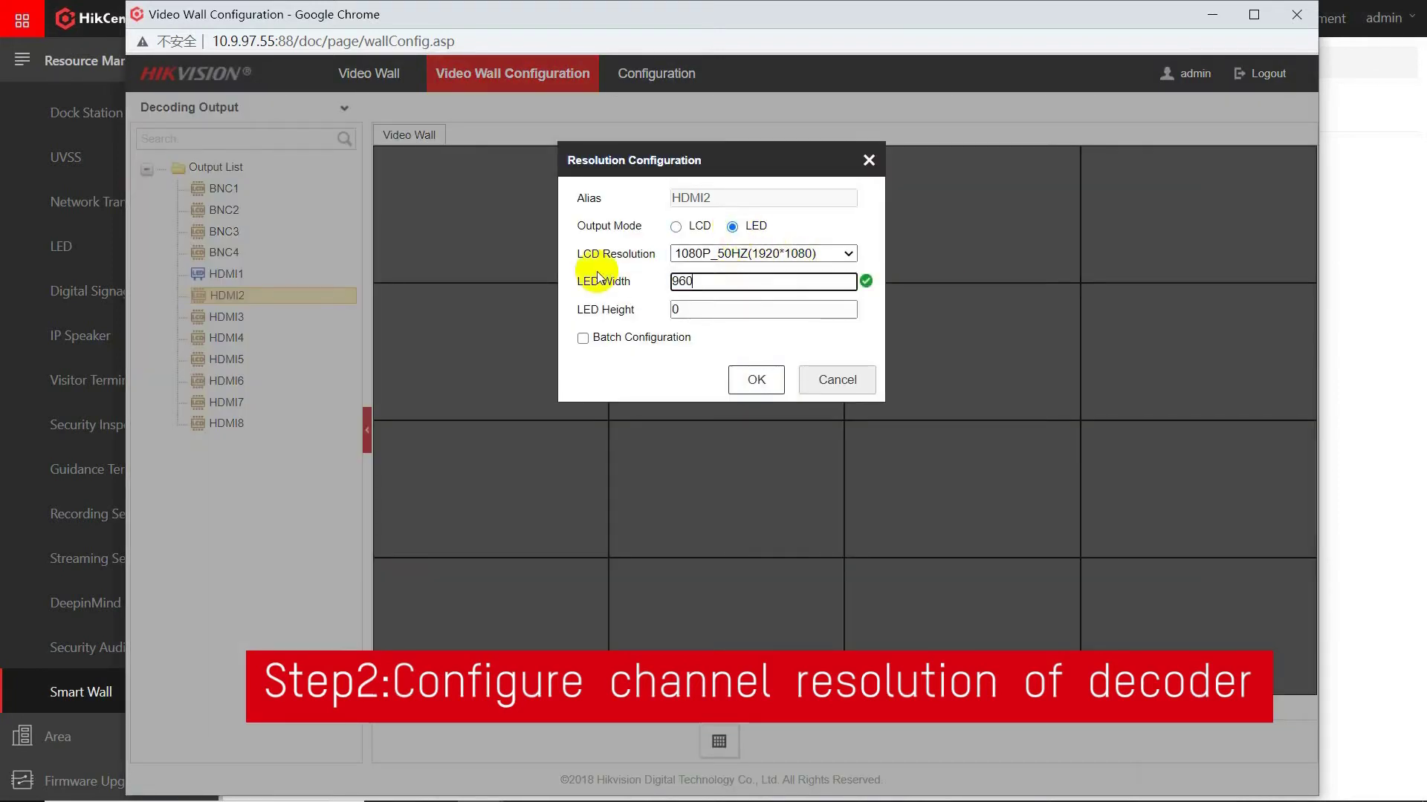
click(596, 305)
text(1080)
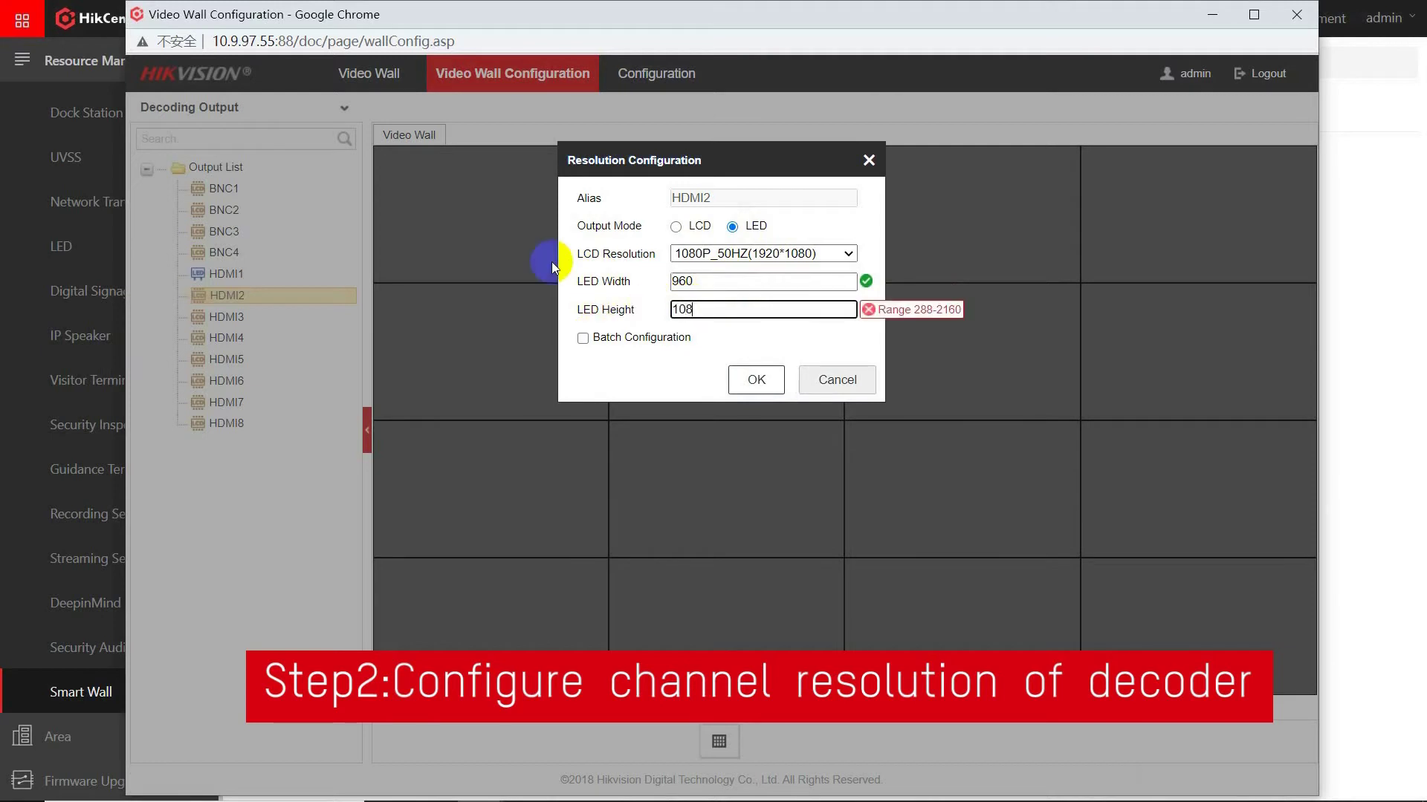
click(755, 379)
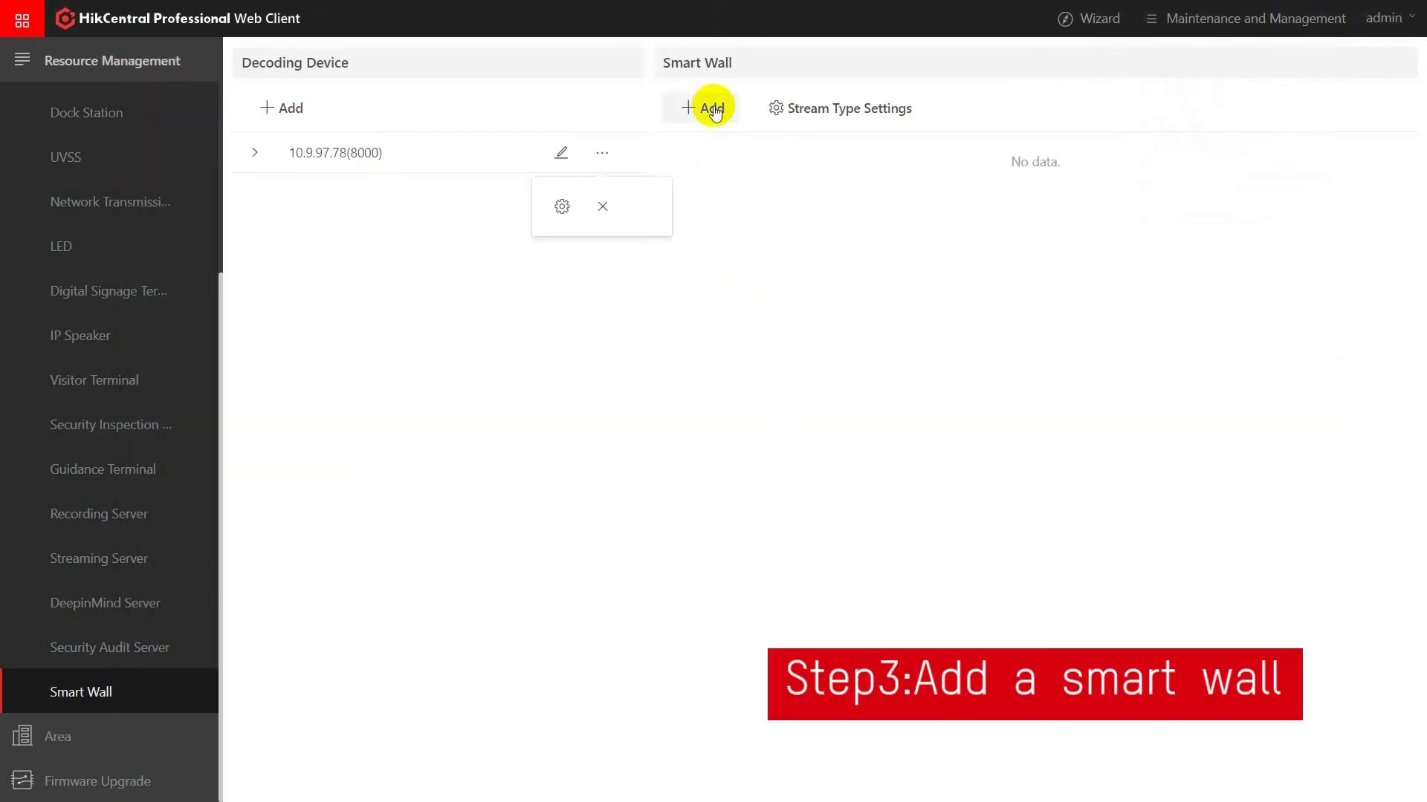
click(712, 109)
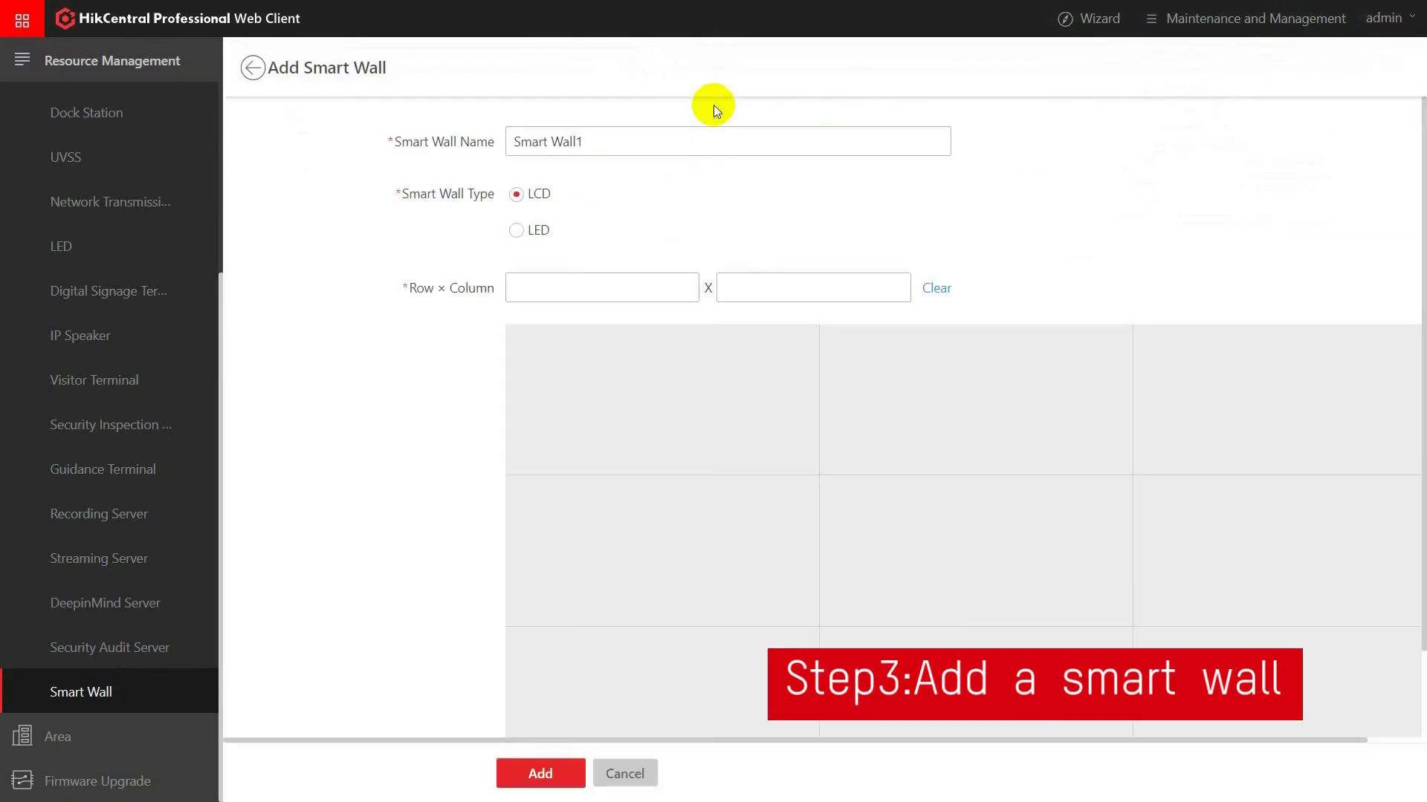
Save Smart Wall1 as an LED wall, 1 row × 2 columns, 960 px columns, 1080 px row height.
click(530, 231)
click(617, 286)
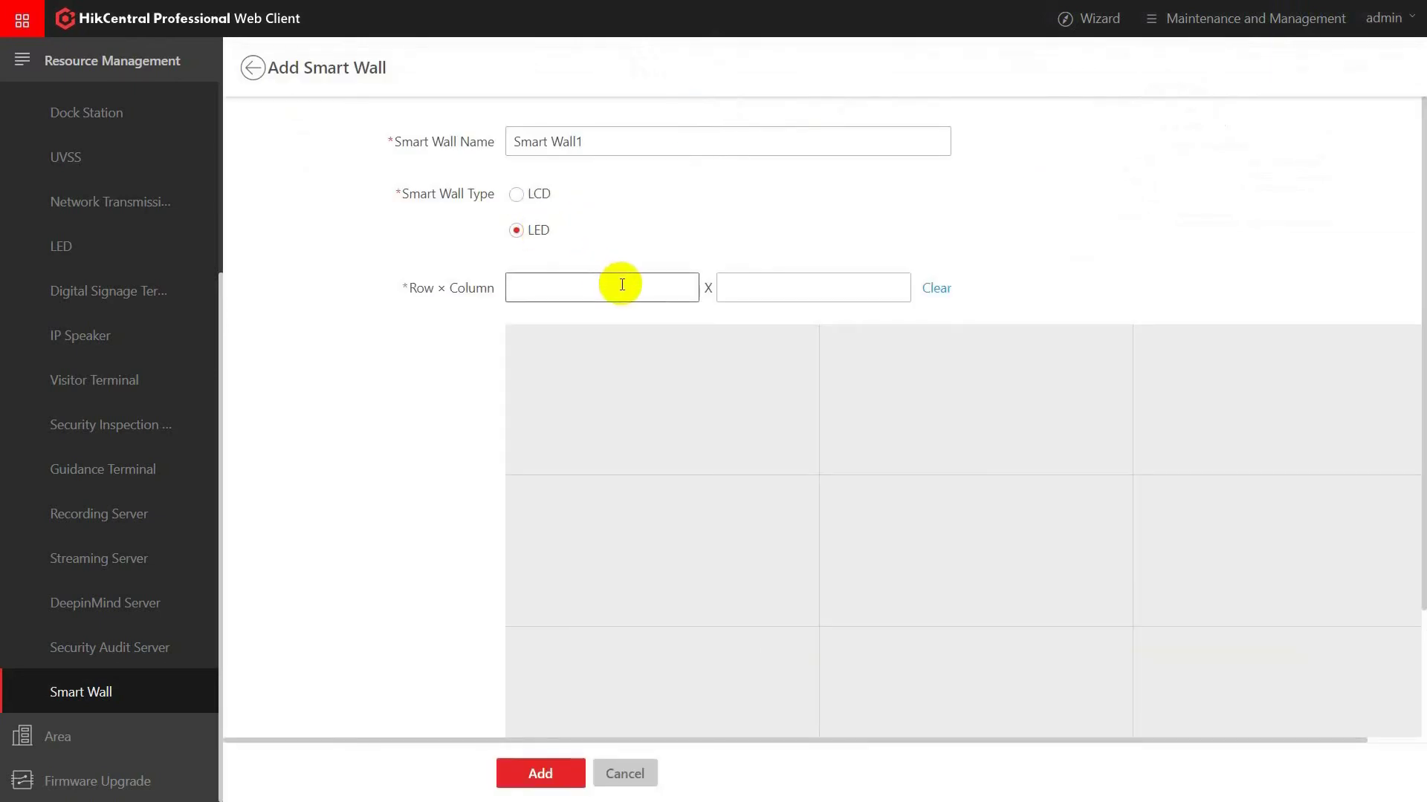
text(1)
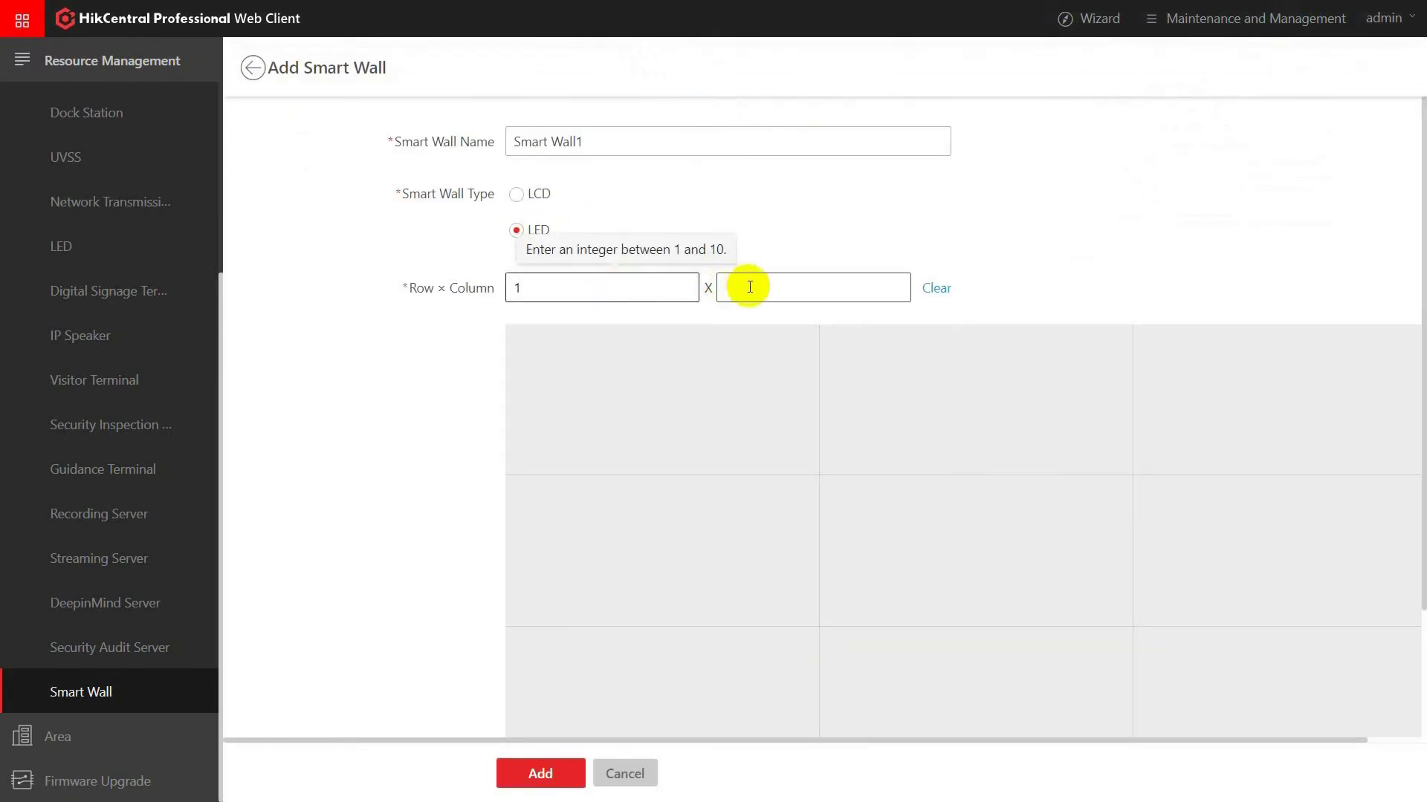
click(750, 287)
text(2)
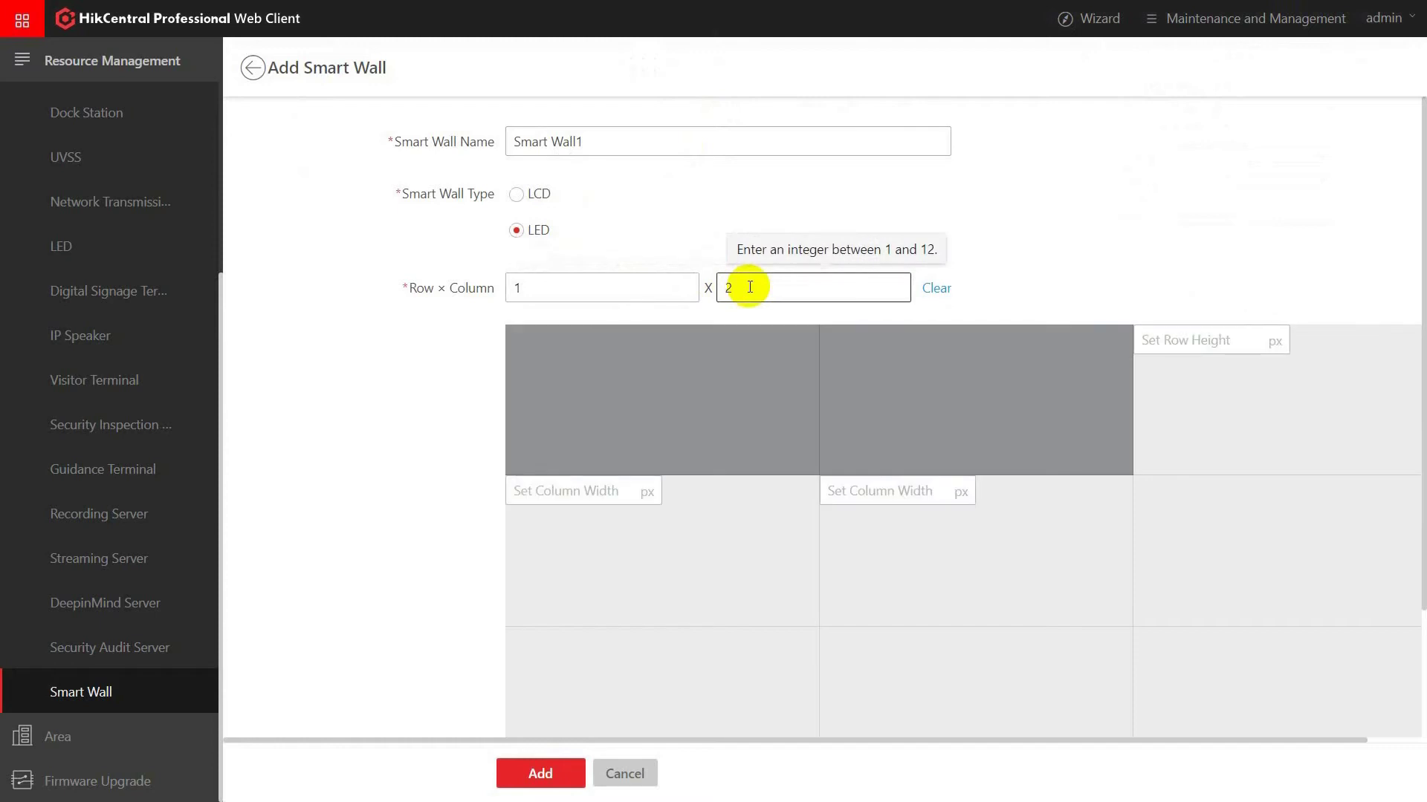
click(573, 492)
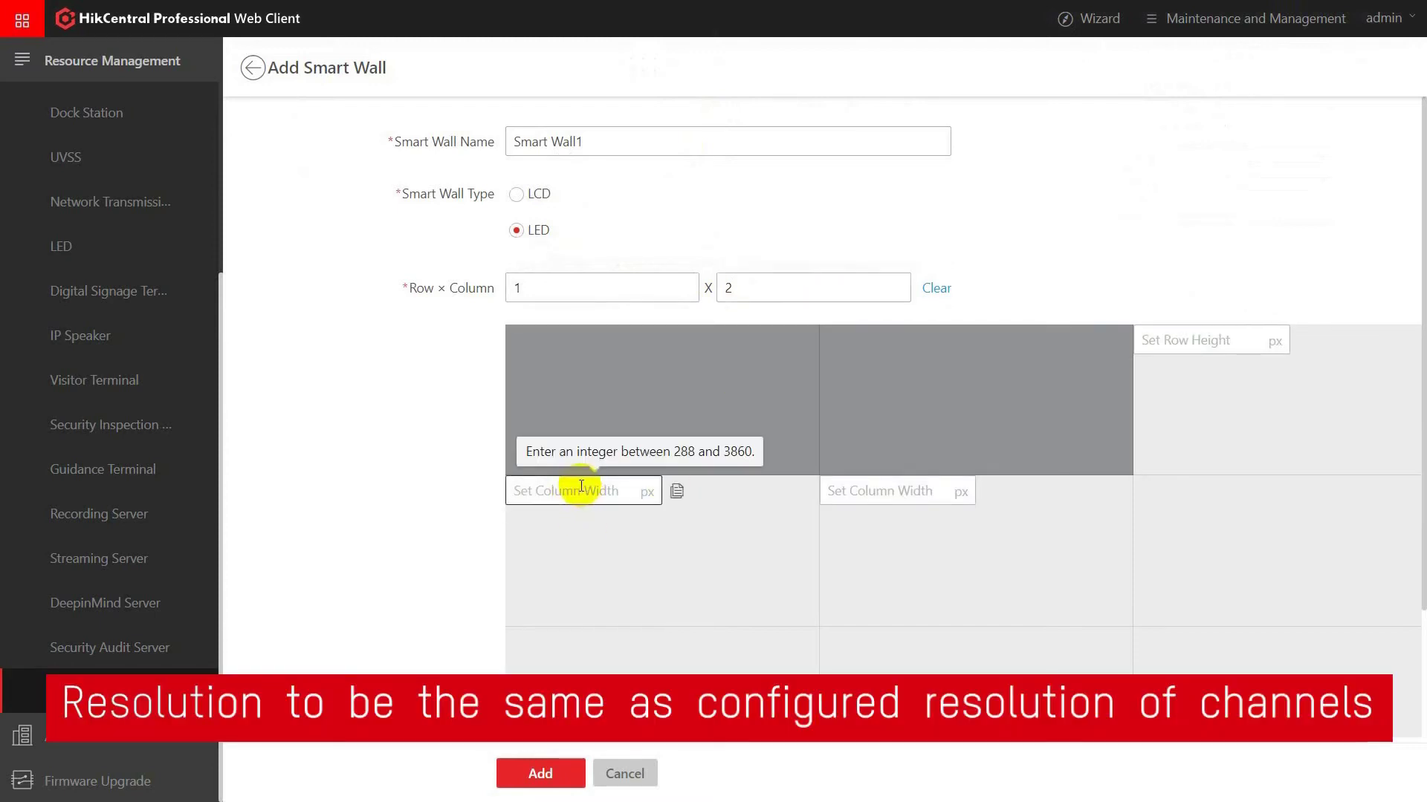
click(932, 488)
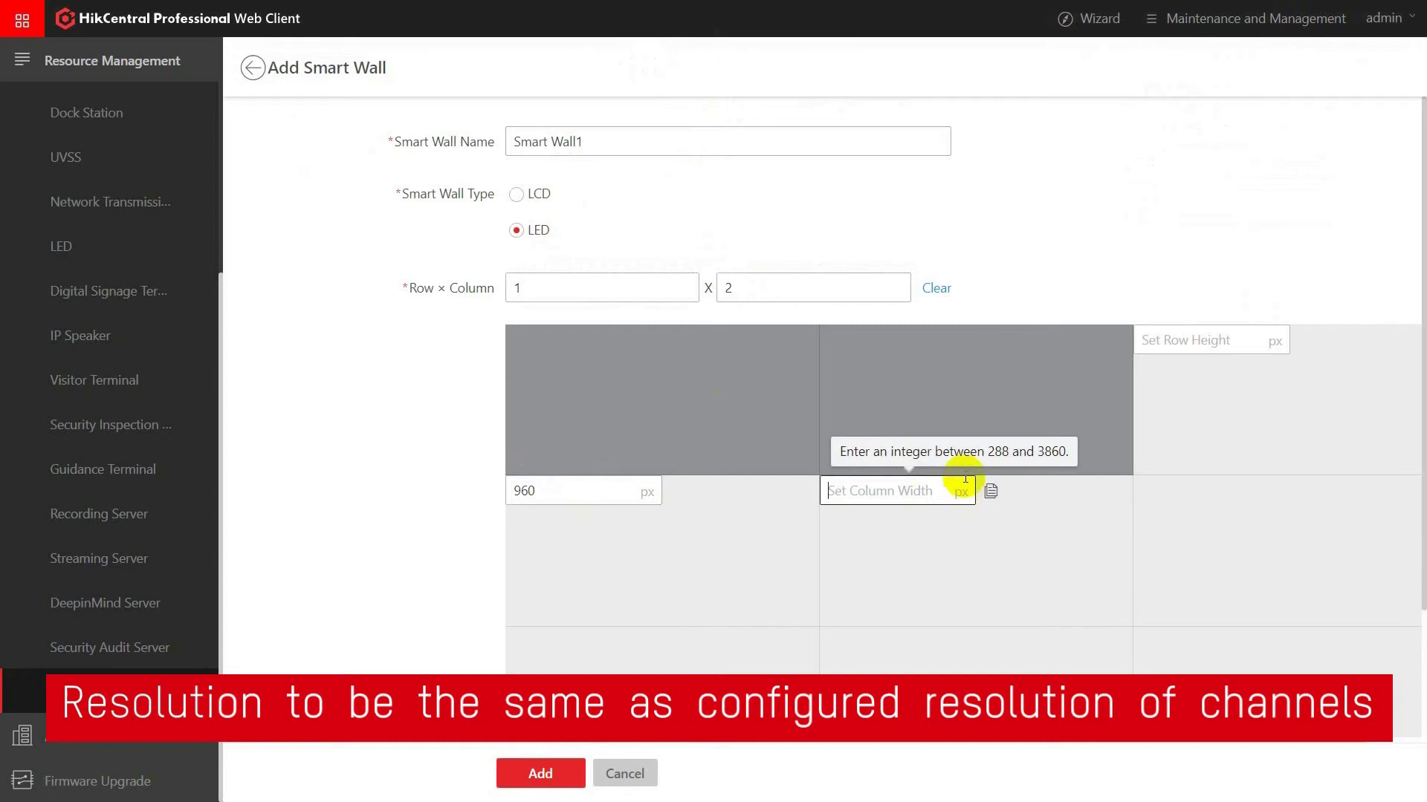
key(Tab)
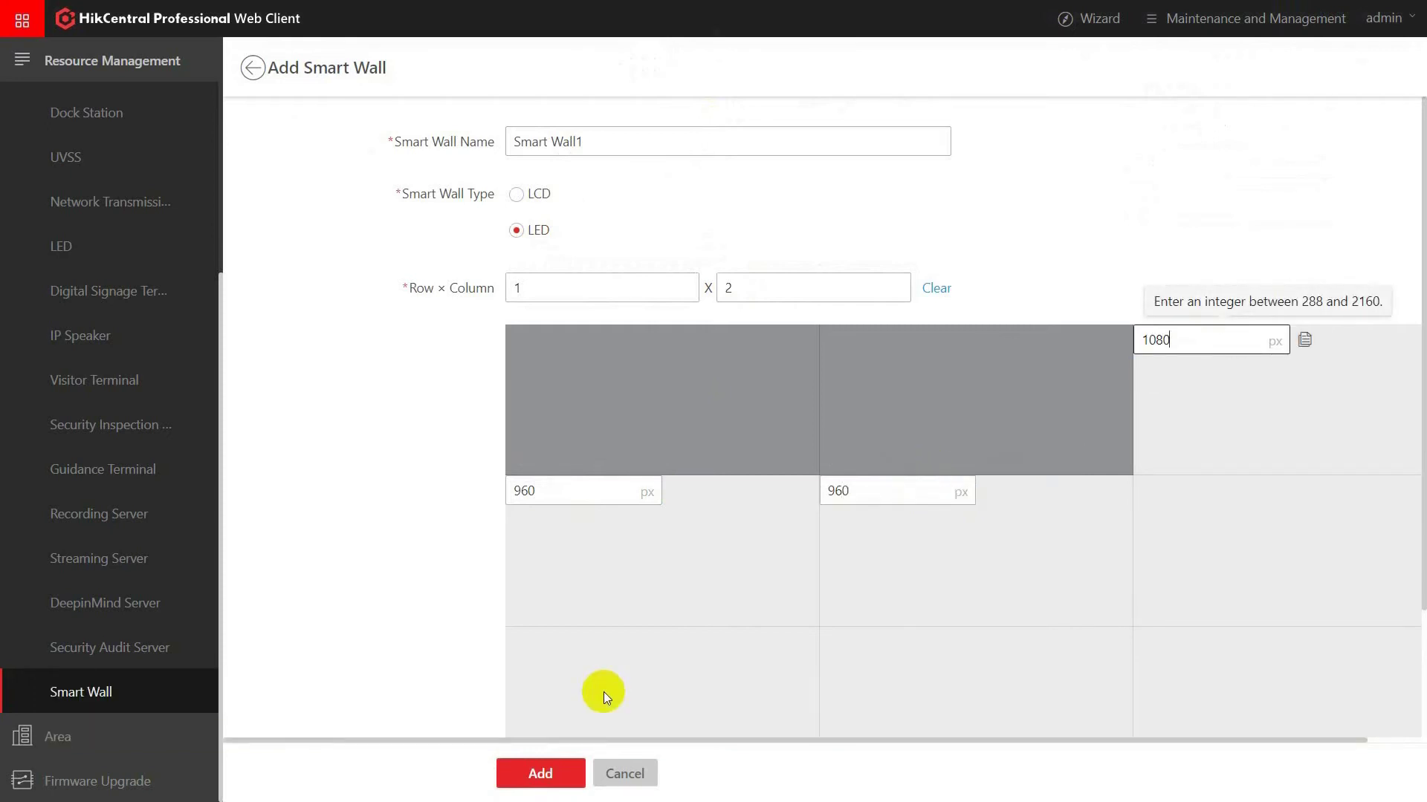
scroll(603, 693, down, 2)
click(548, 774)
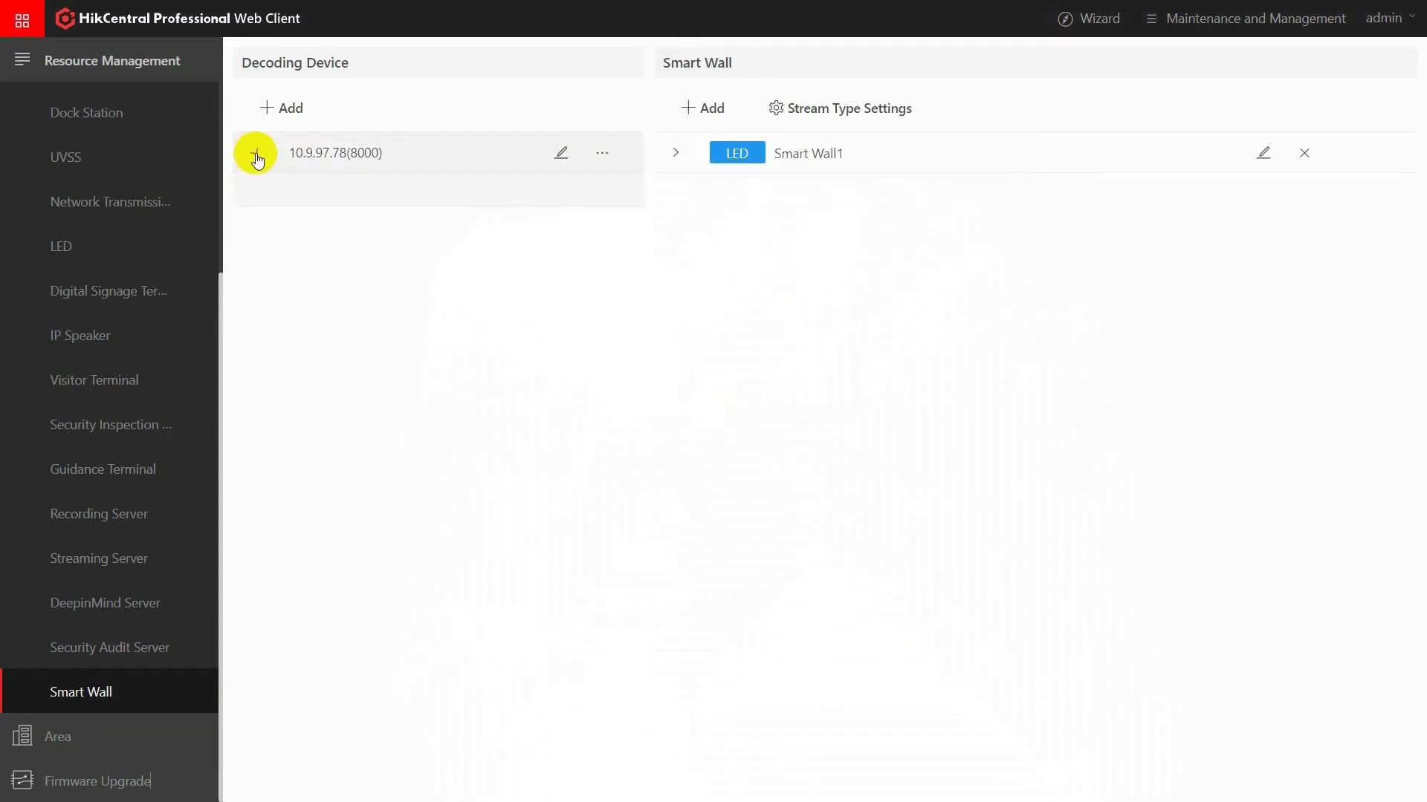
Link the decoder's HDMI_1 and HDMI_2 outputs to Smart Wall1's two windows.
click(256, 154)
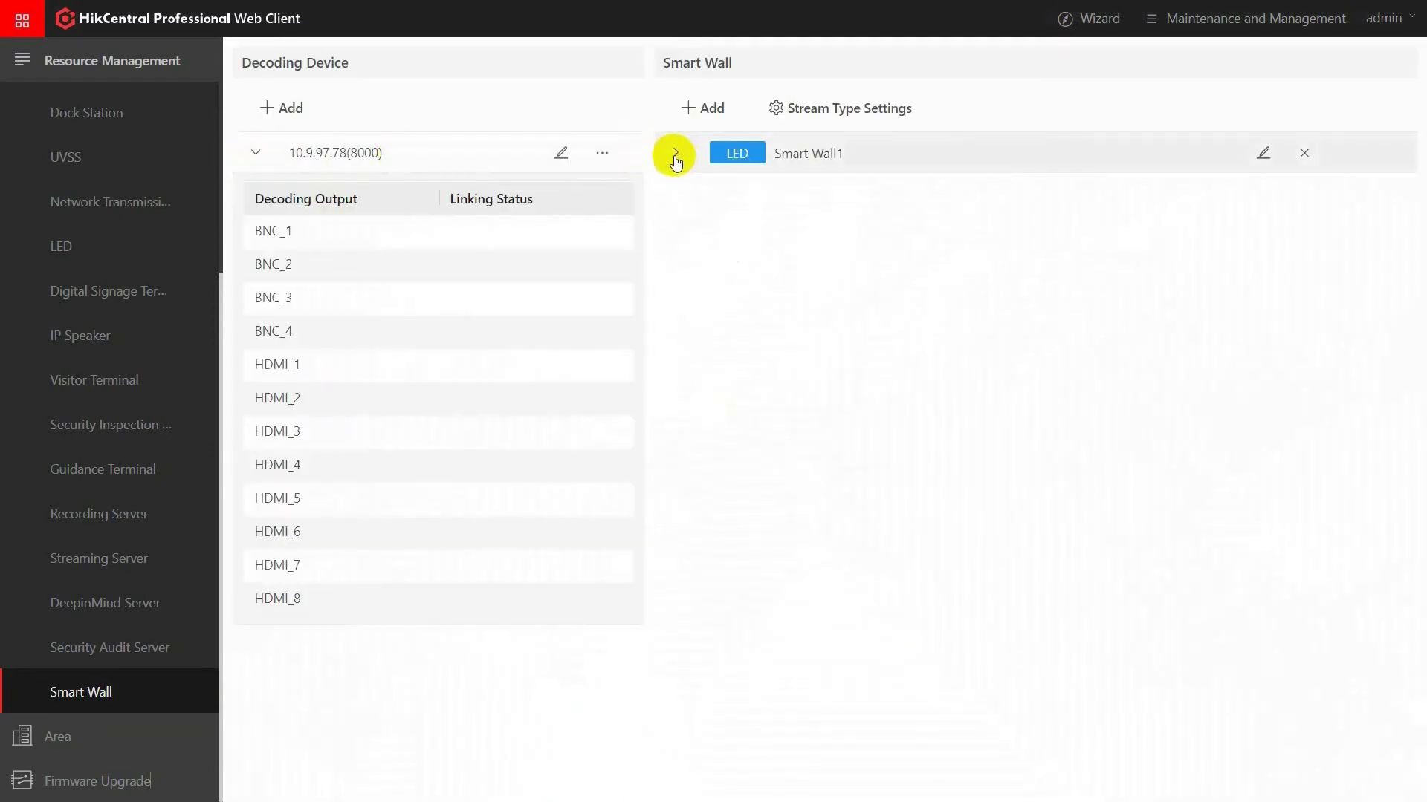
click(675, 156)
drag(302, 370, 761, 351)
ctrl+click(327, 401)
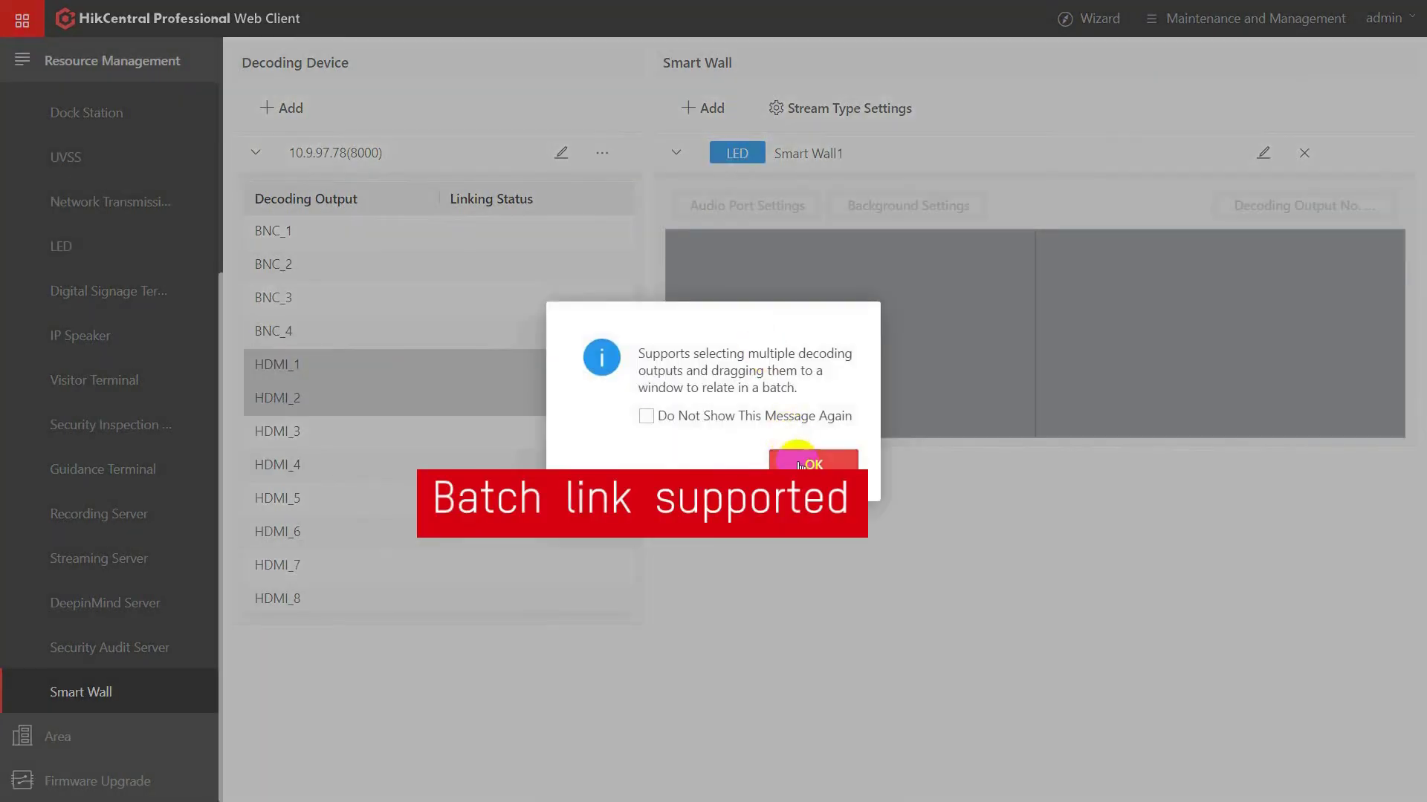
click(795, 464)
Set HDMI_1 as the wall's audio port and save Main Stream as the default stream type.
click(770, 208)
click(804, 300)
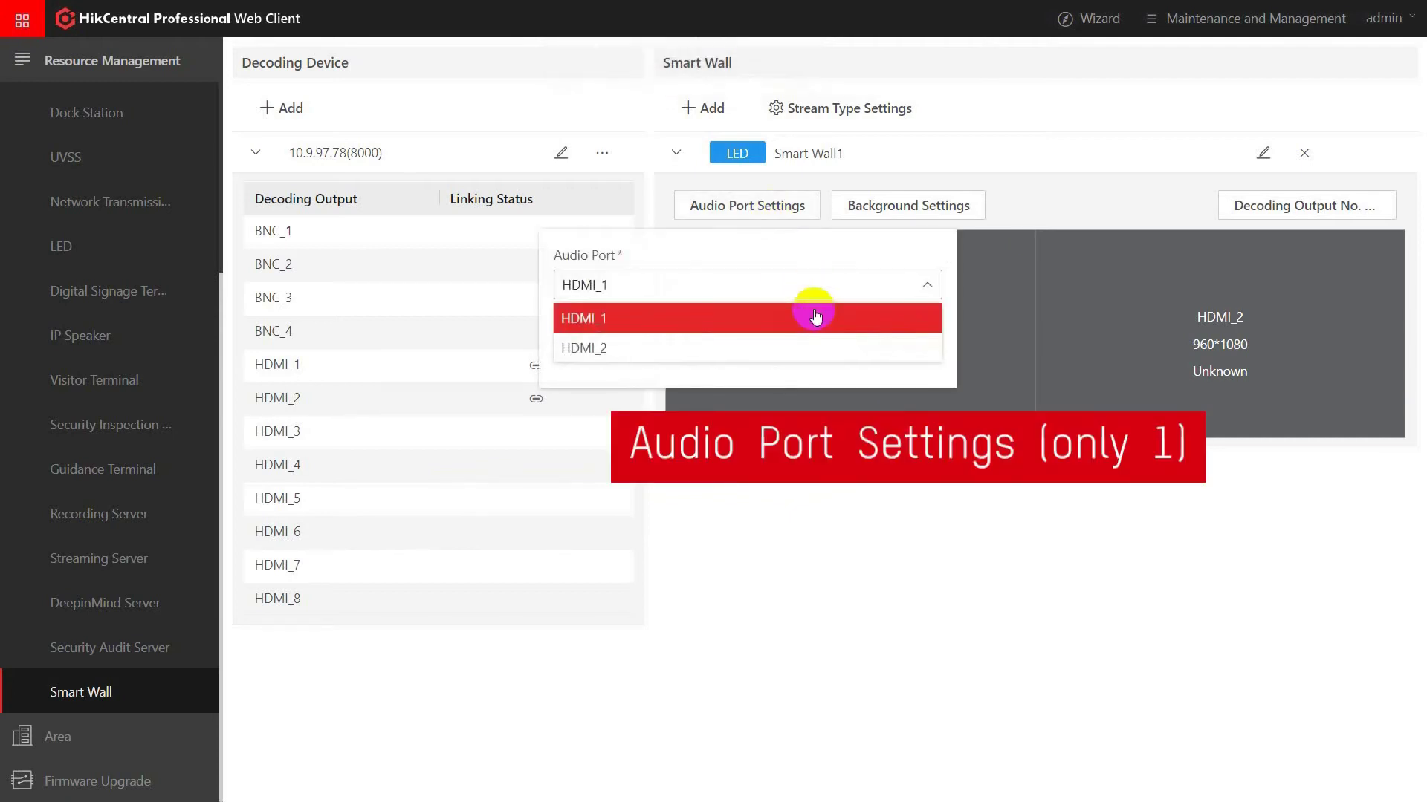
click(815, 316)
click(856, 330)
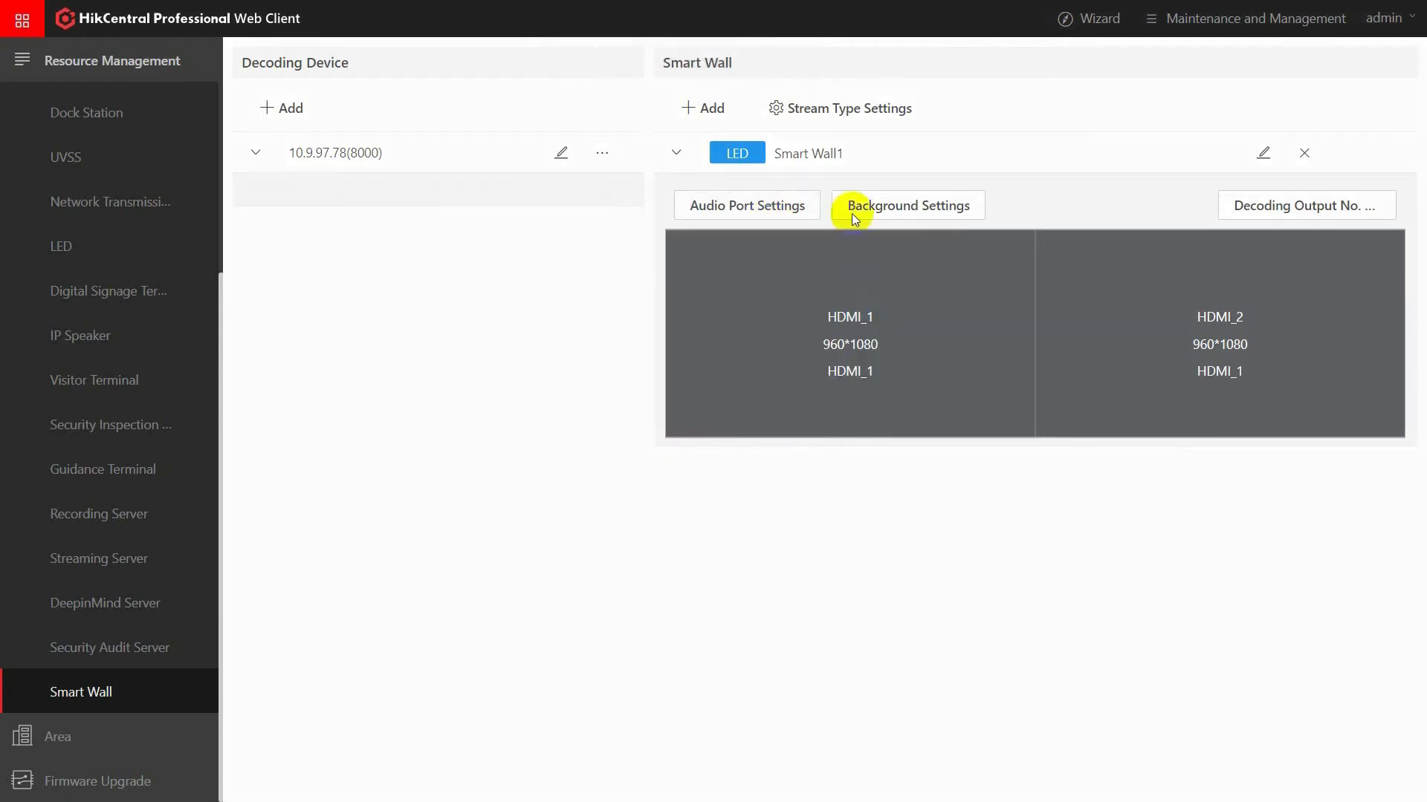
click(845, 110)
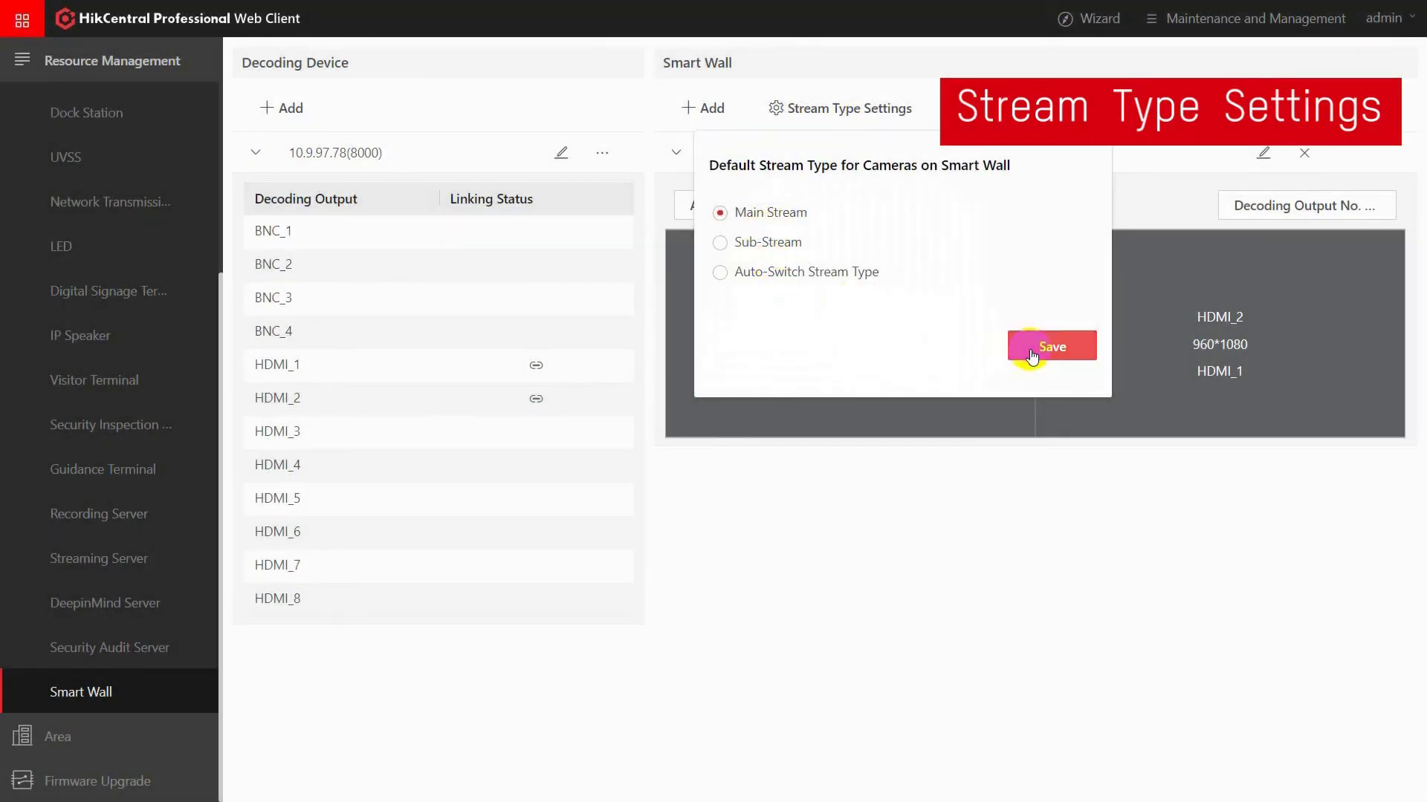
click(1019, 344)
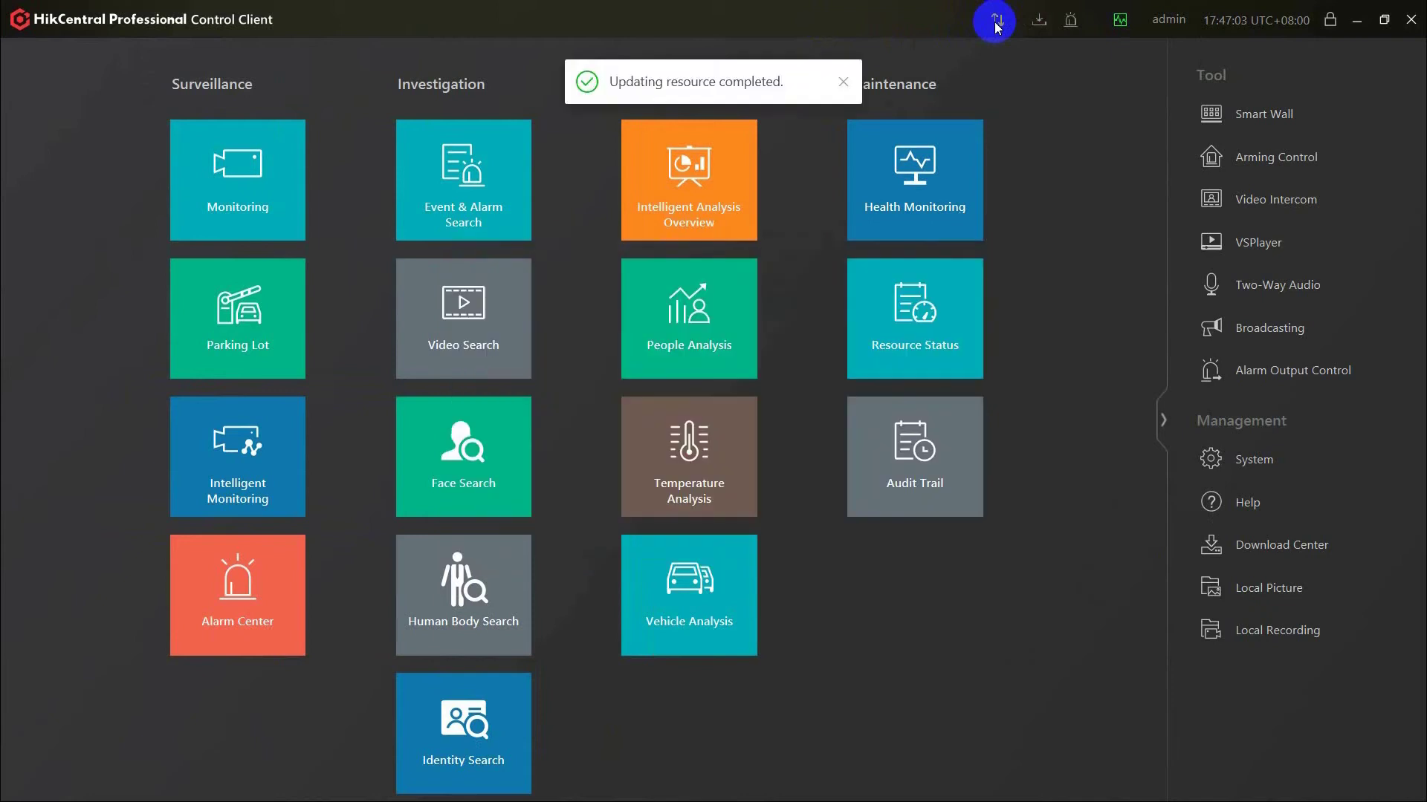
Apply the 2-window layout template to Smart Wall1.
click(1227, 113)
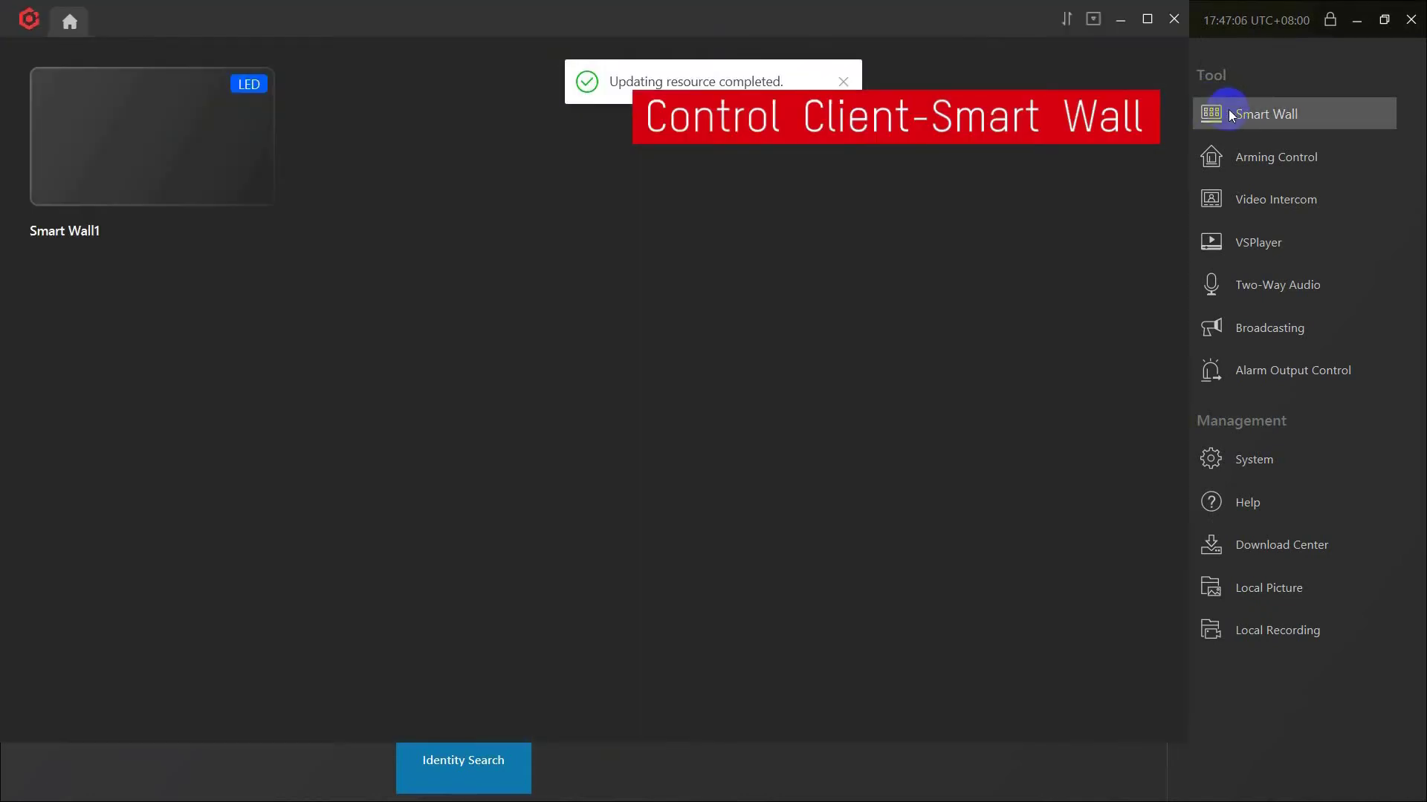
click(183, 134)
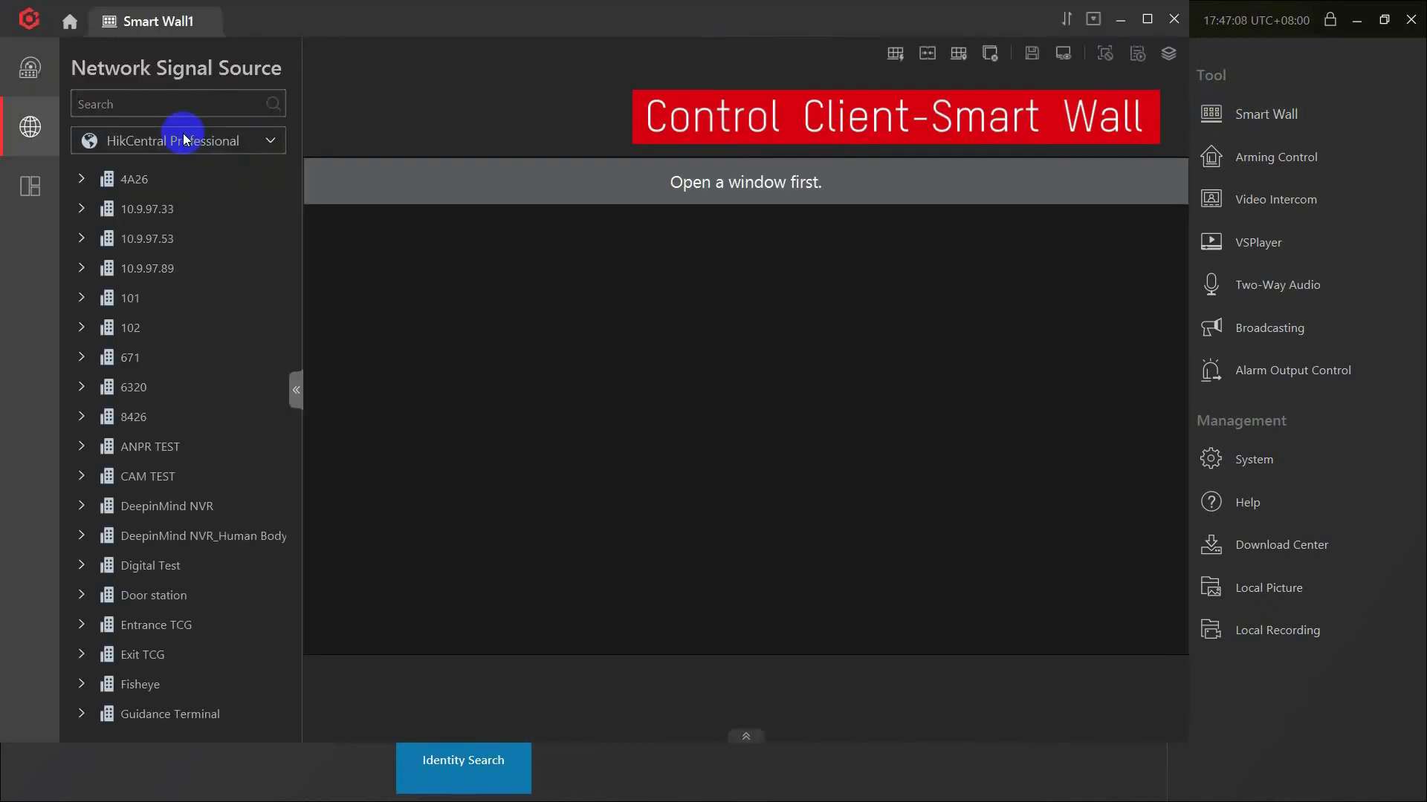
click(1169, 58)
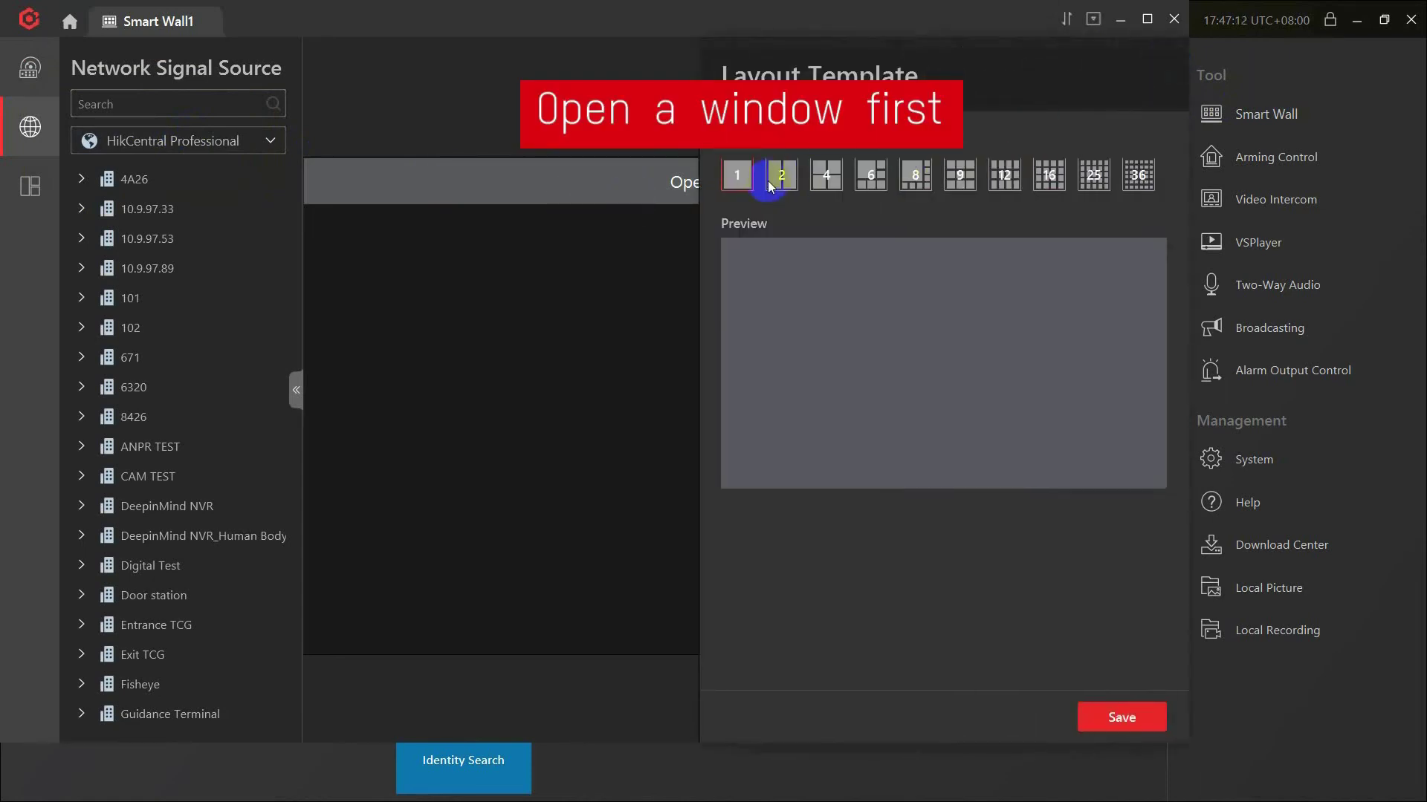
click(1099, 715)
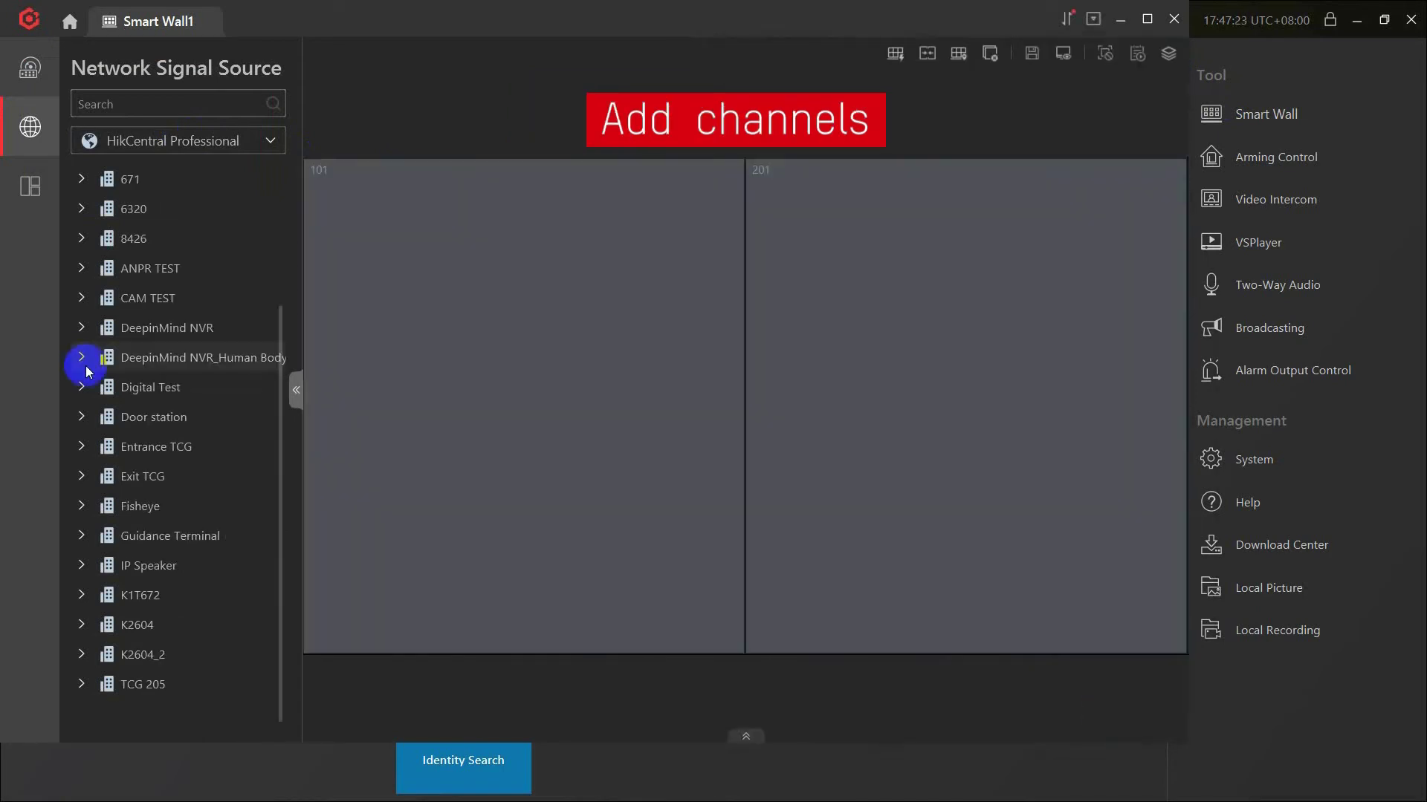
Place DeepinMind NVR_Human Body's IP CAMERA 01 in window 101 and TEST CAM in window 201.
click(82, 357)
drag(171, 387, 483, 407)
drag(162, 417, 940, 441)
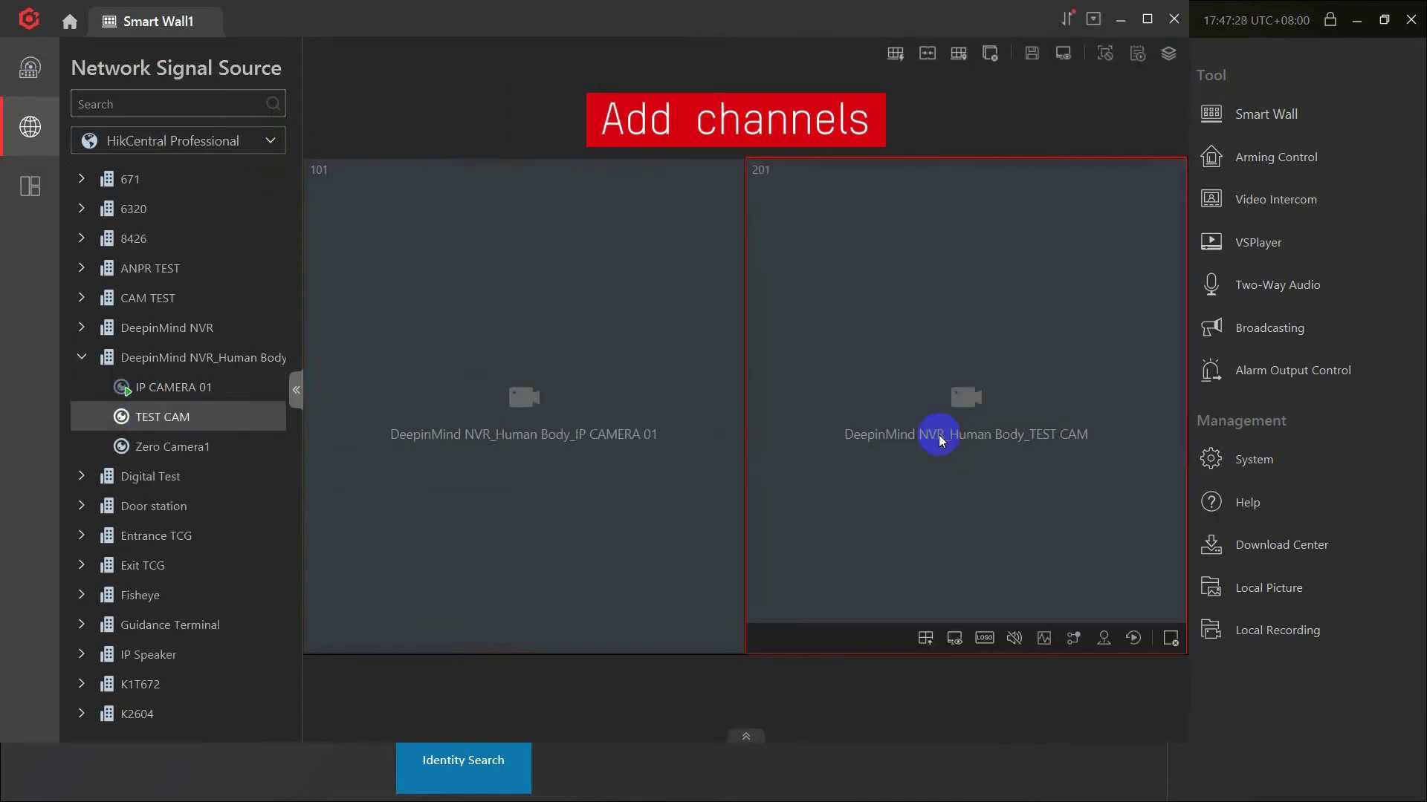
mouse_move(493, 605)
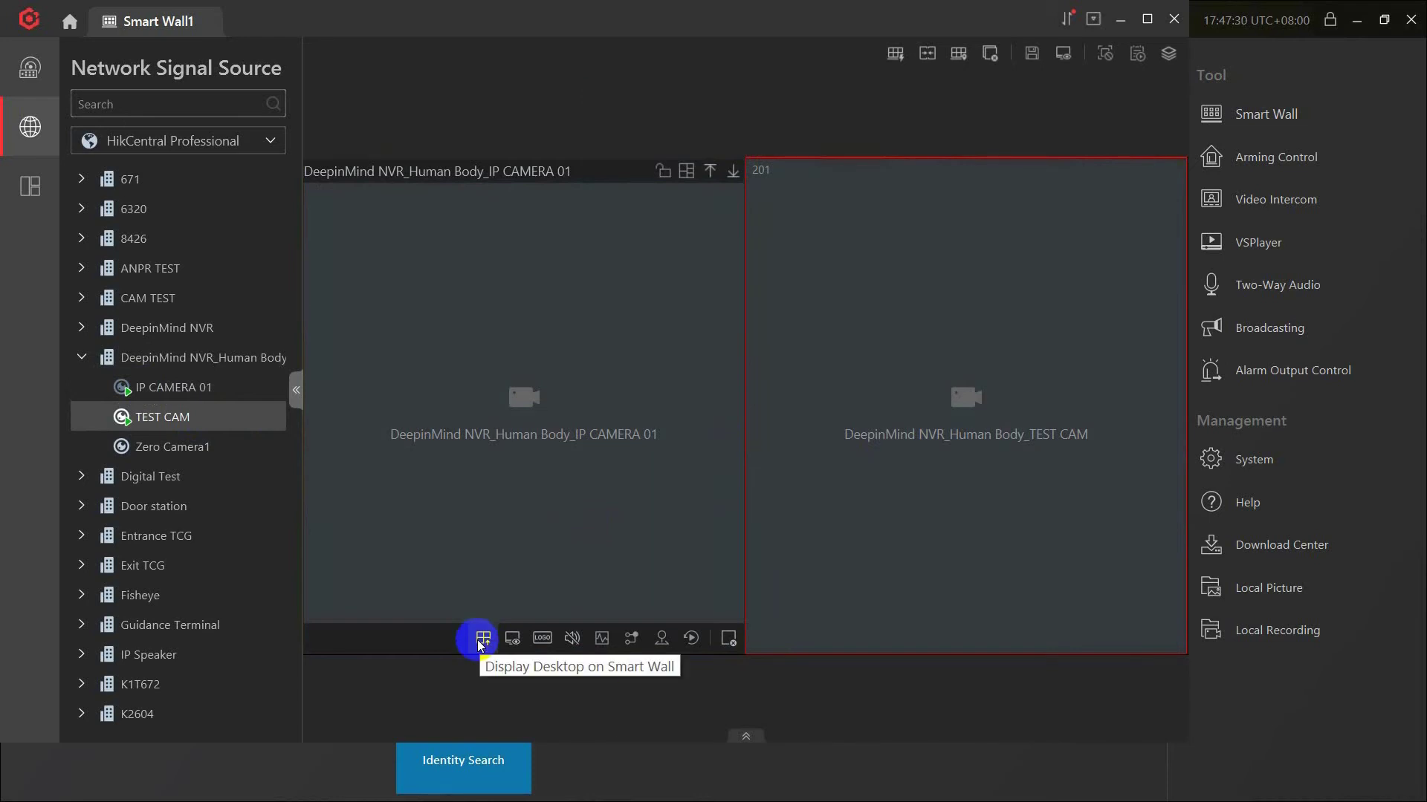
Display the desktop in window 101, check its decoding status, and switch it to playback.
click(512, 639)
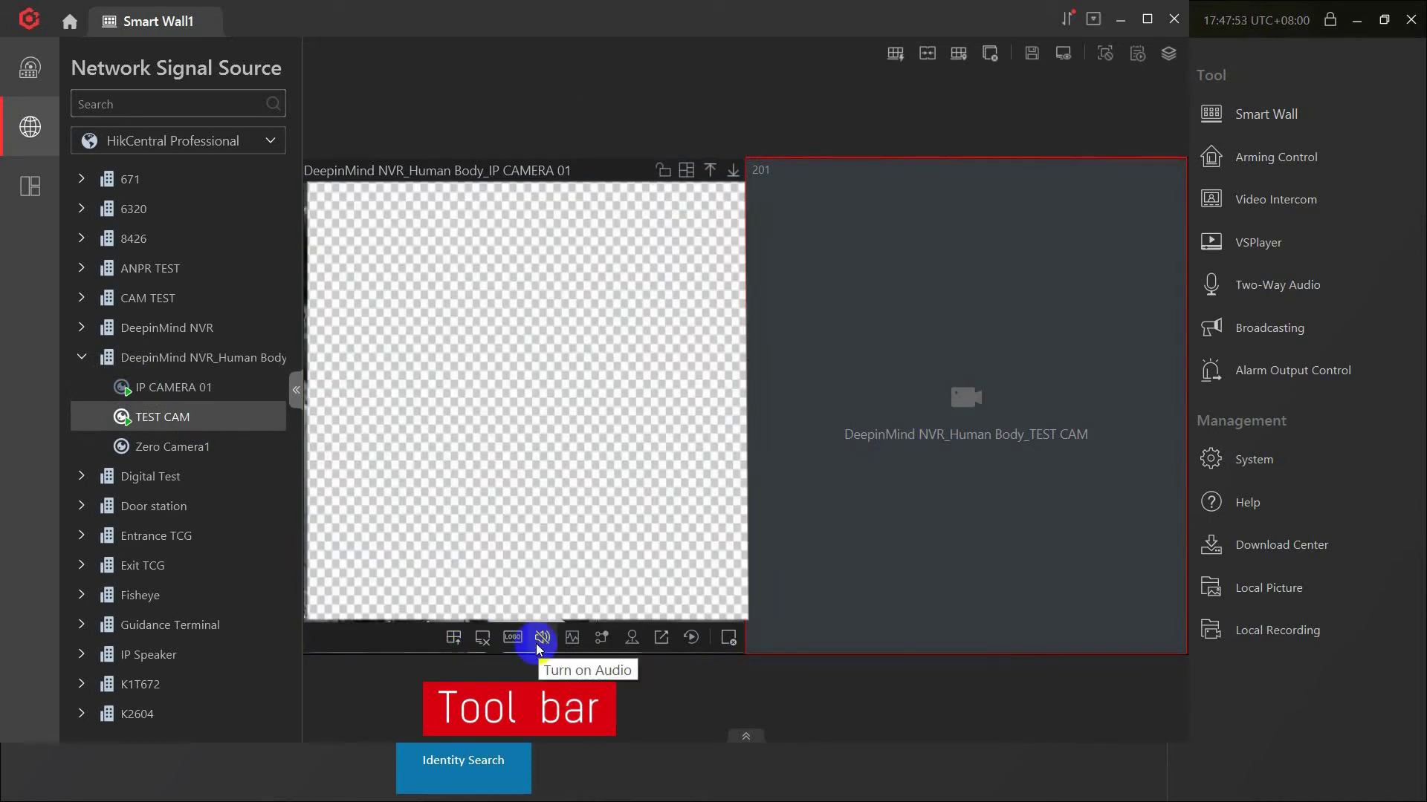
click(567, 645)
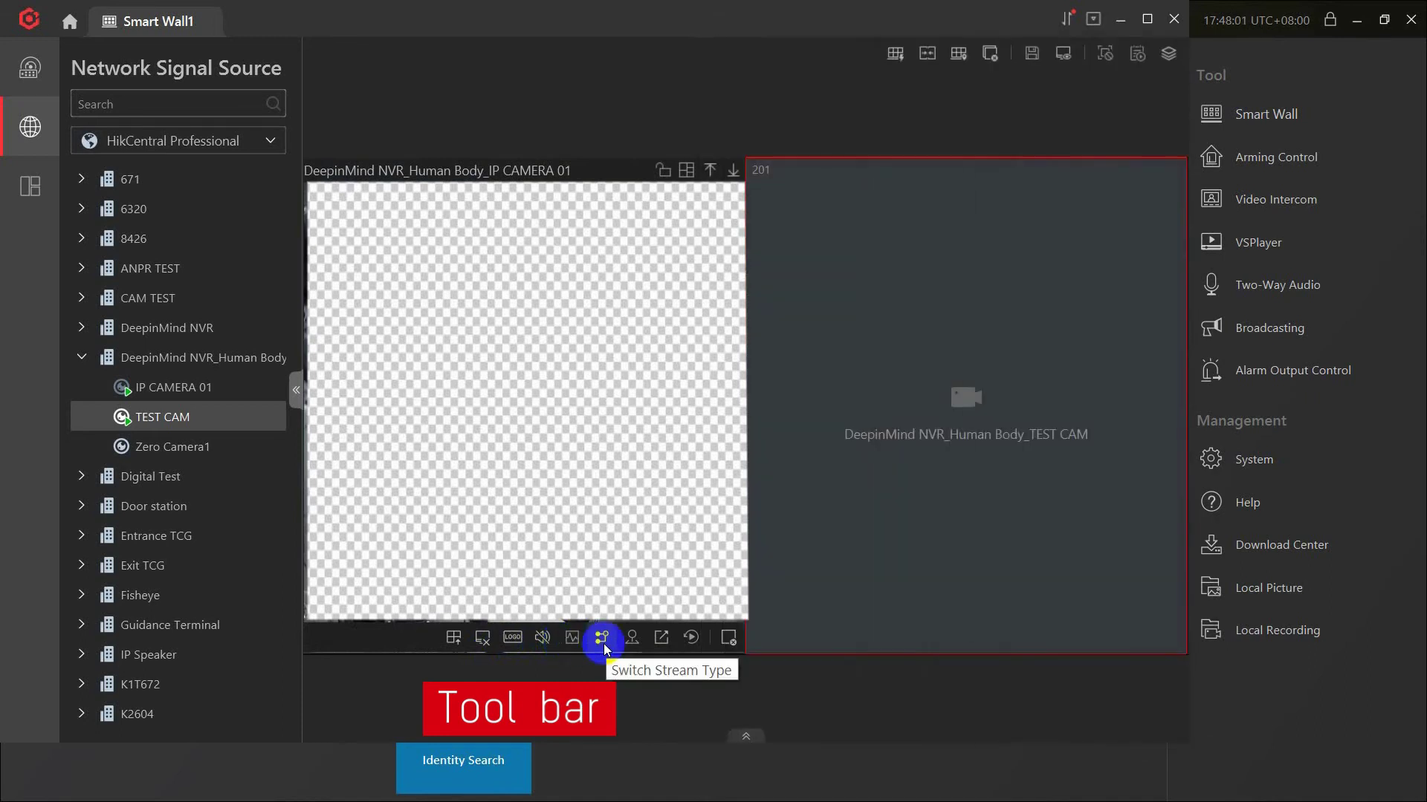
click(687, 641)
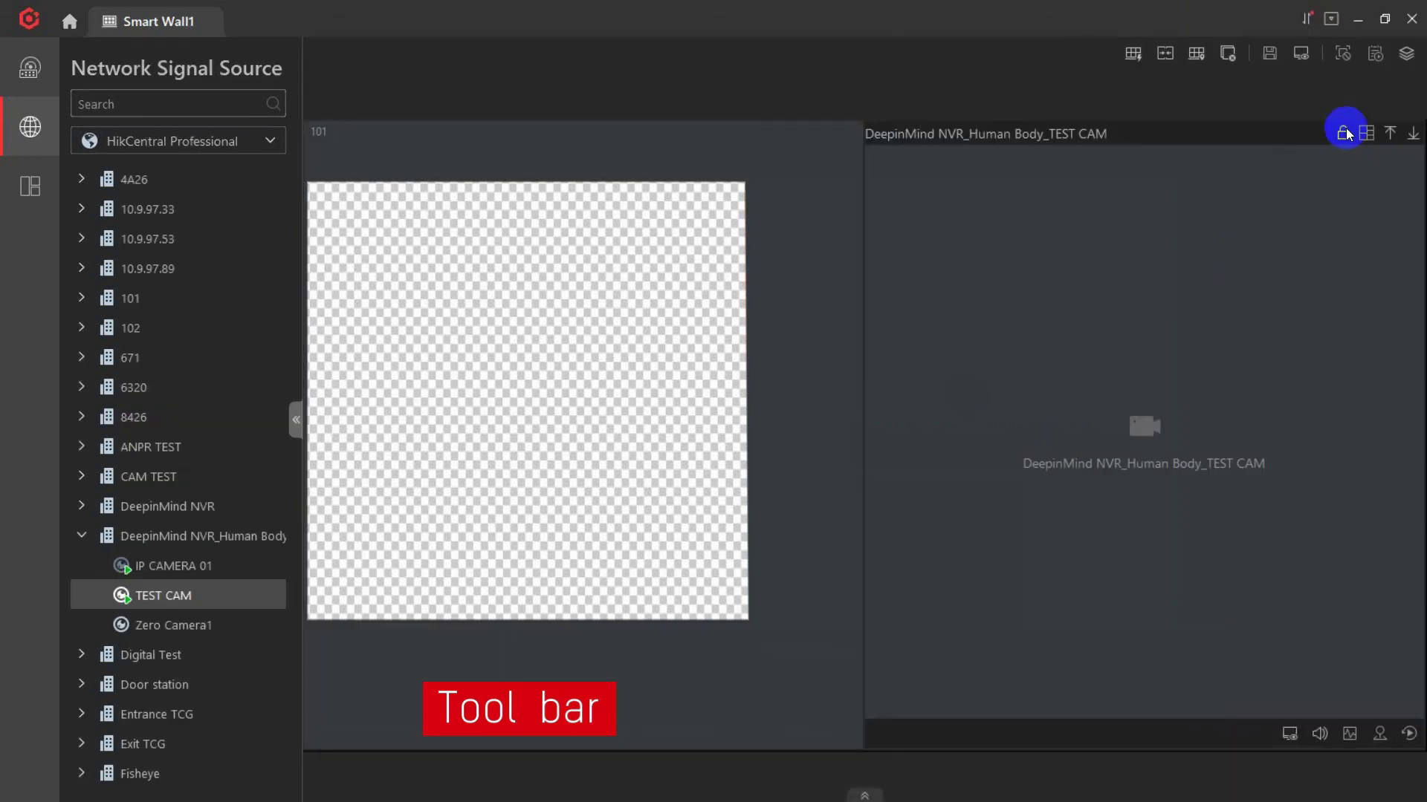
Merge the wall window into a single pane using the window division options.
click(1365, 133)
click(1325, 174)
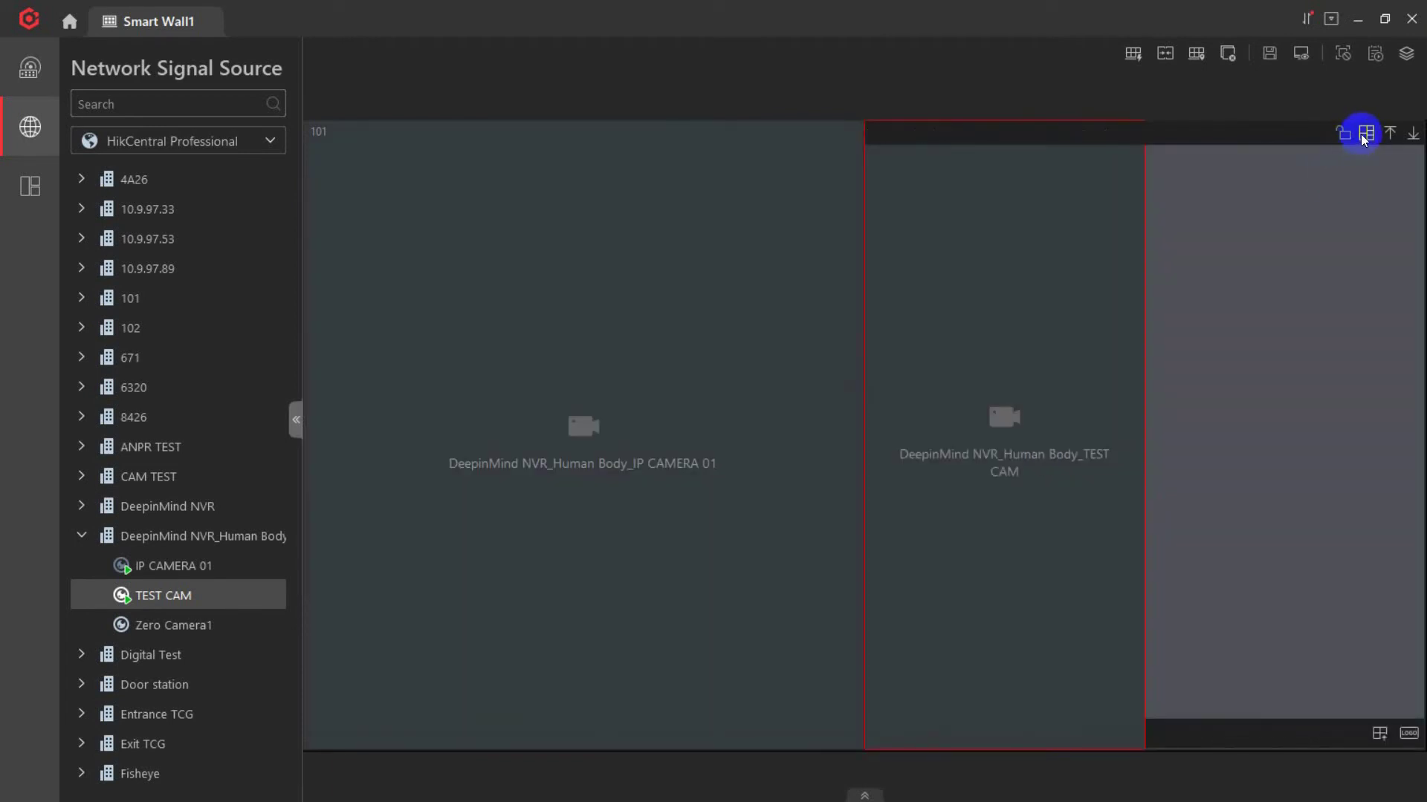
click(1365, 136)
click(1286, 166)
Draw a roaming window across the wall, reposition it, split it into two panes, send it back.
click(1129, 58)
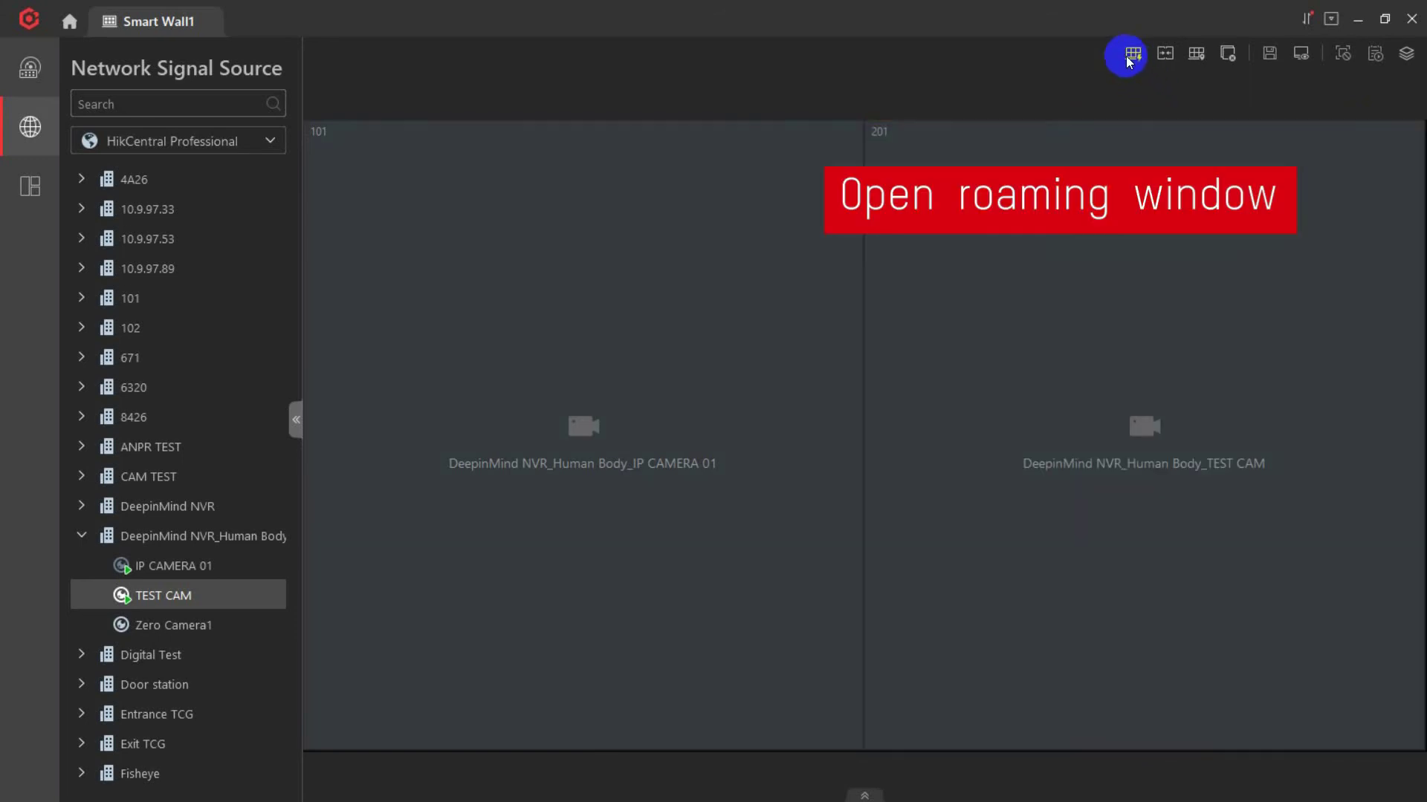
drag(605, 359, 1035, 515)
mouse_move(889, 433)
mouse_down()
mouse_move(975, 381)
mouse_move(915, 429)
mouse_up()
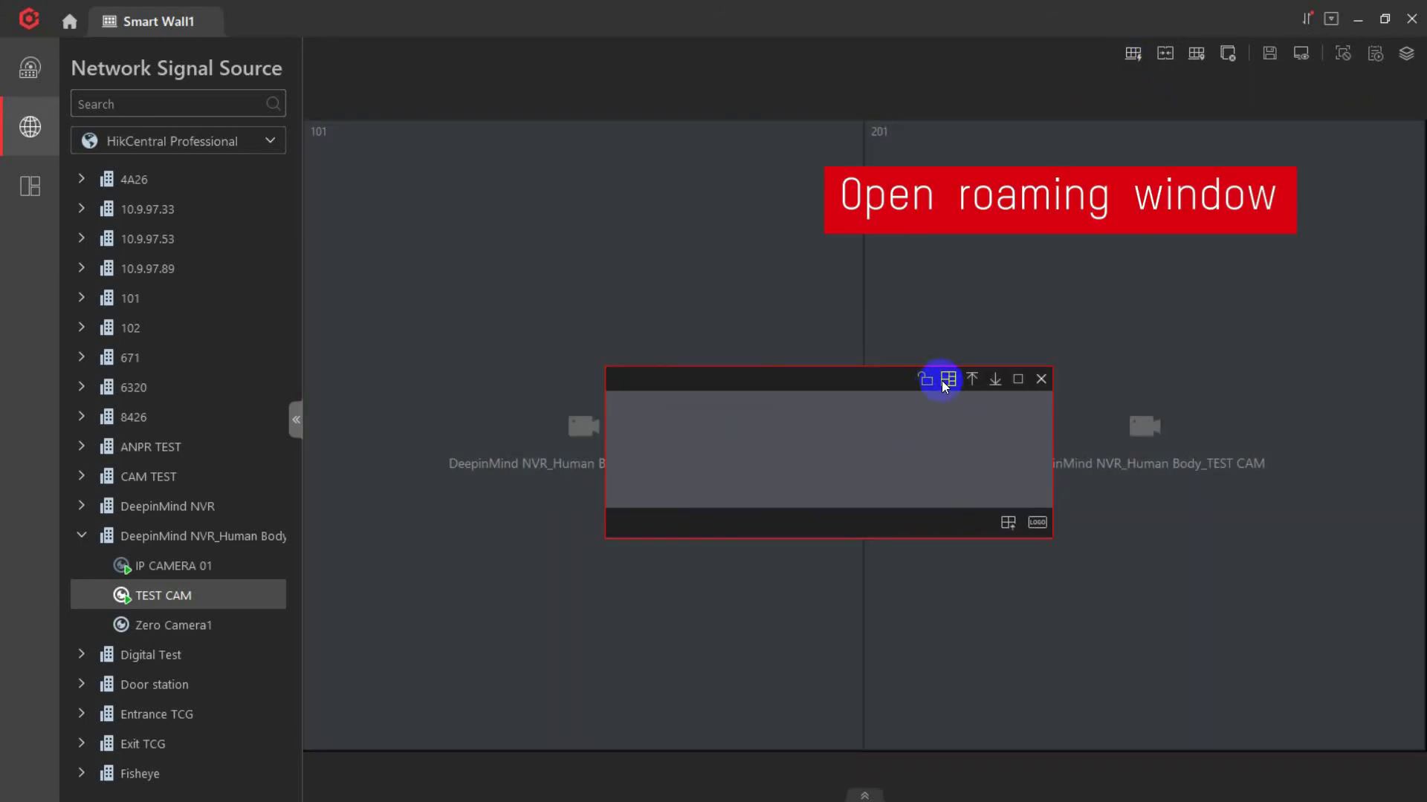
click(944, 382)
click(999, 416)
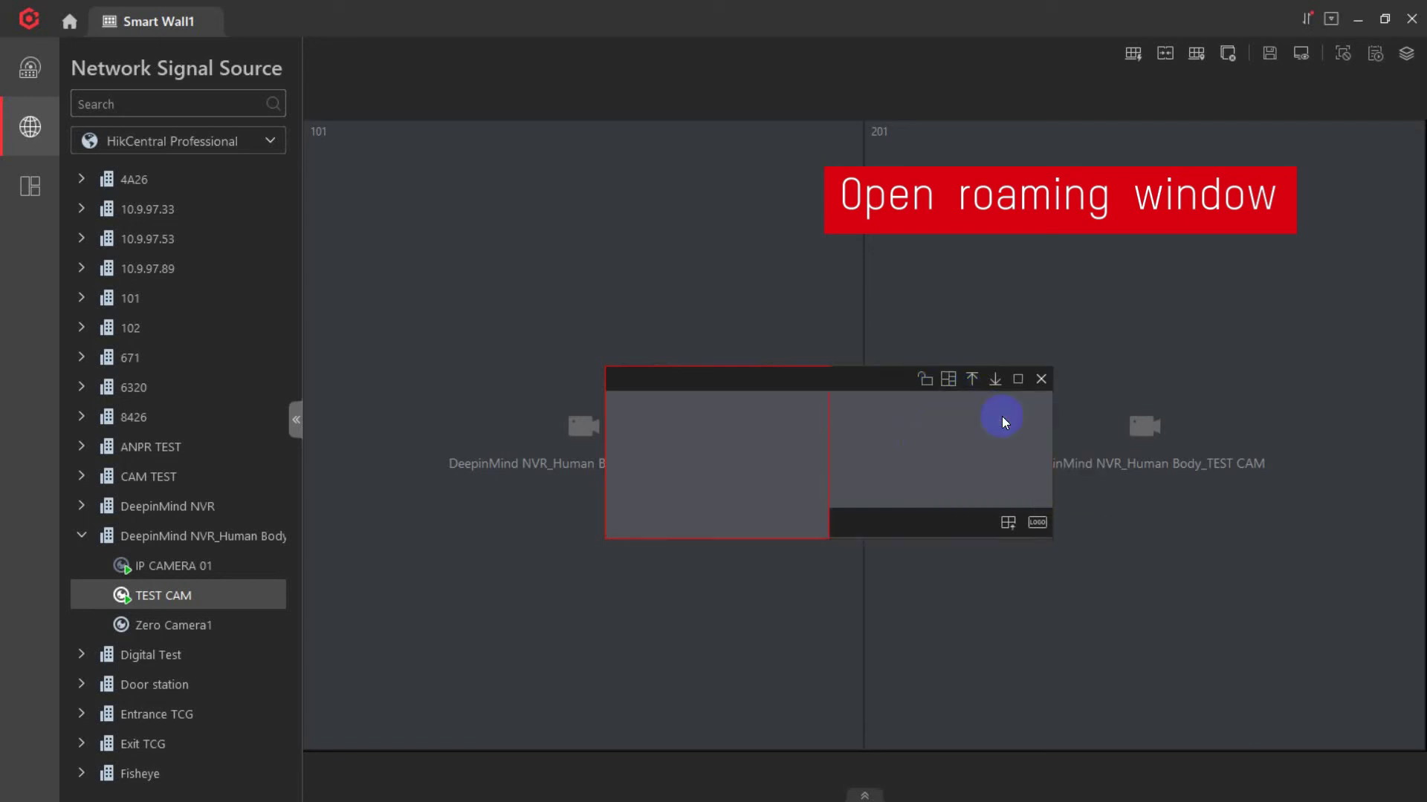
click(996, 379)
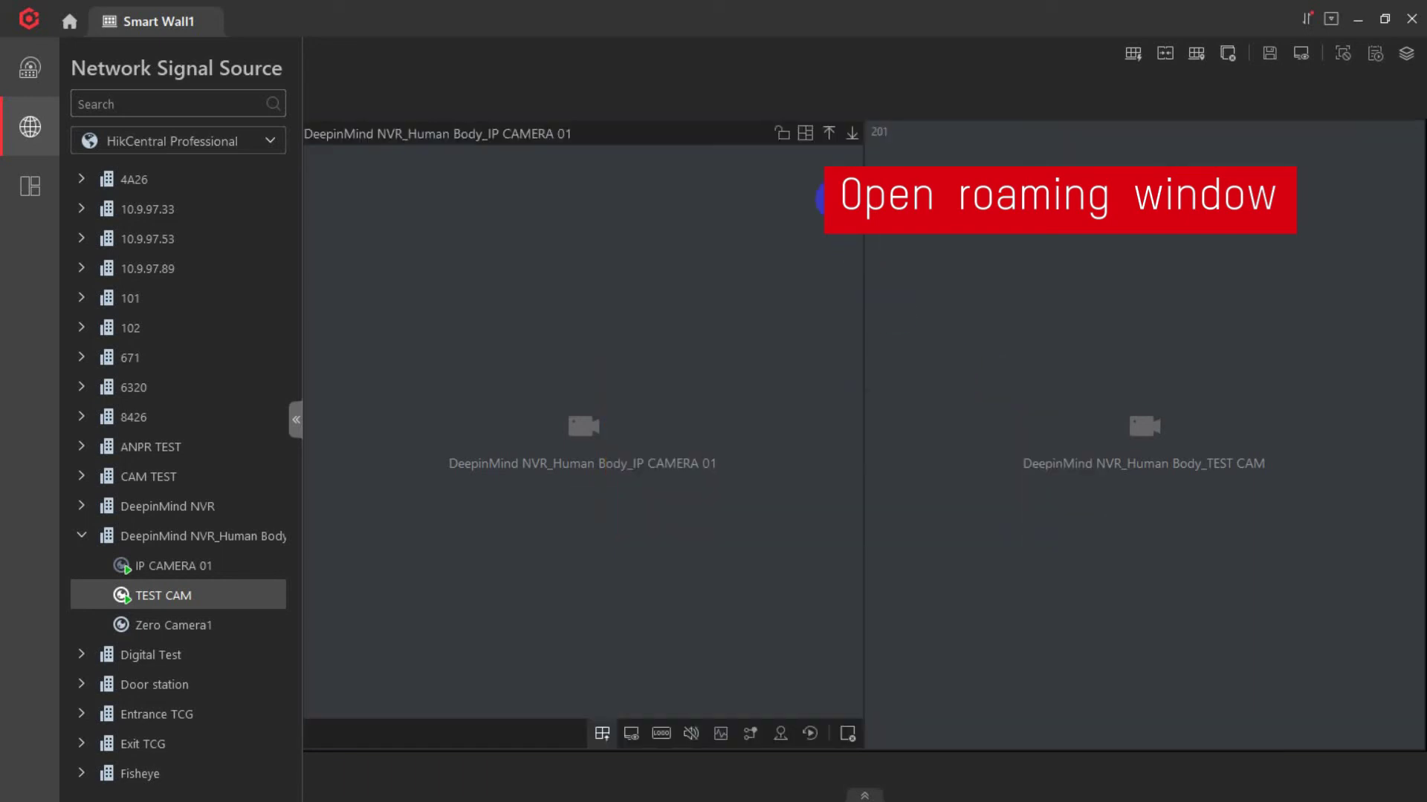
Send windows 101 and 201 to the back, join the wall windows, then cancel the join.
click(851, 133)
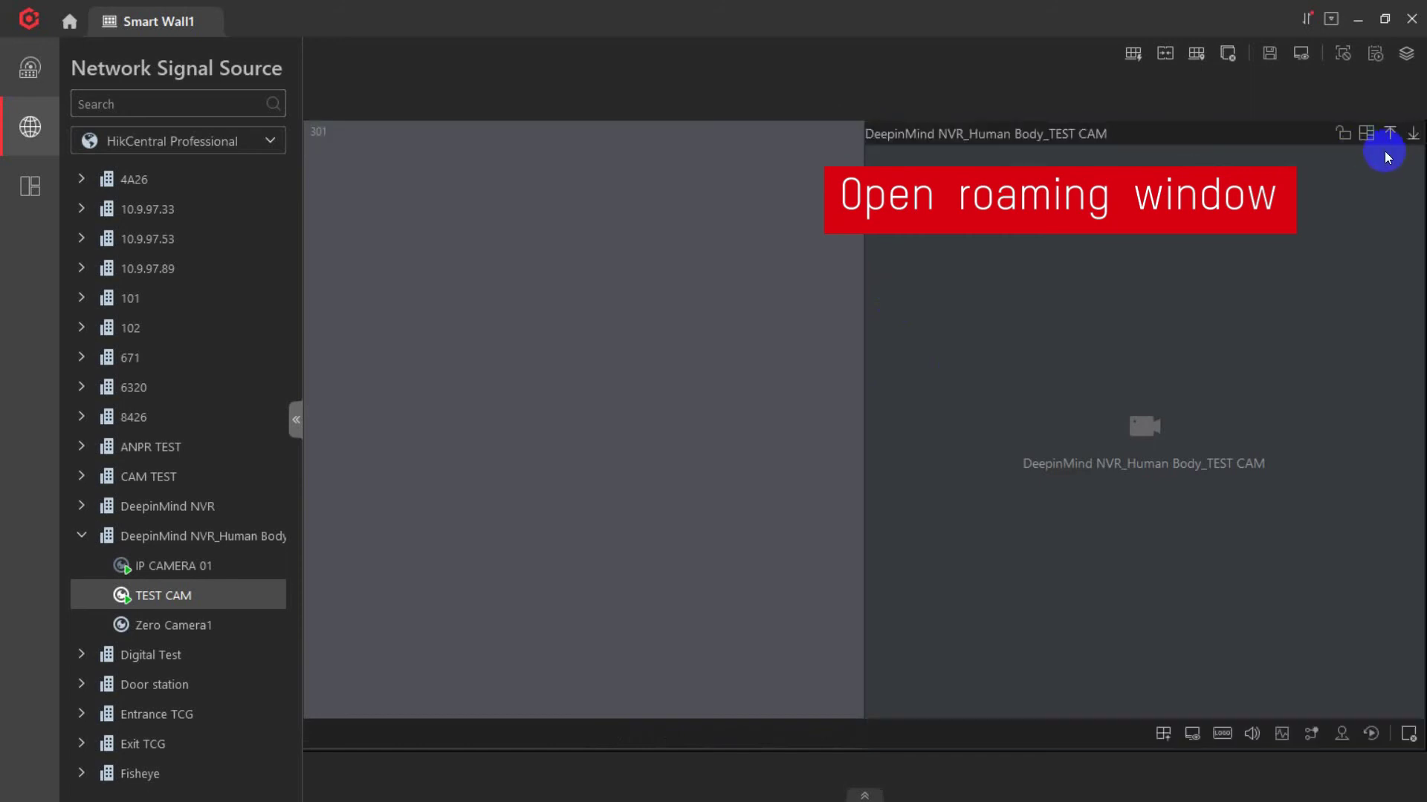
click(1413, 134)
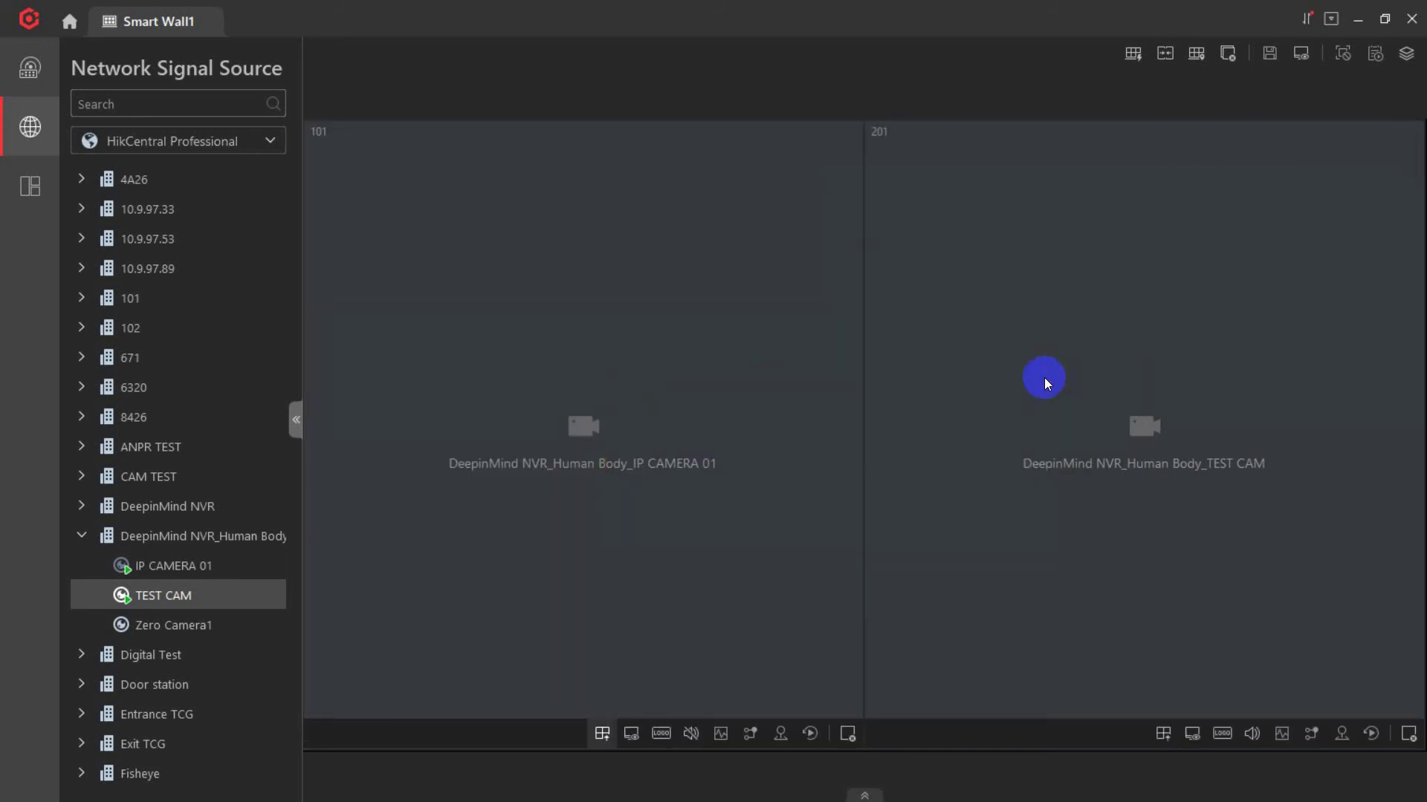
click(1165, 53)
drag(697, 313, 1046, 466)
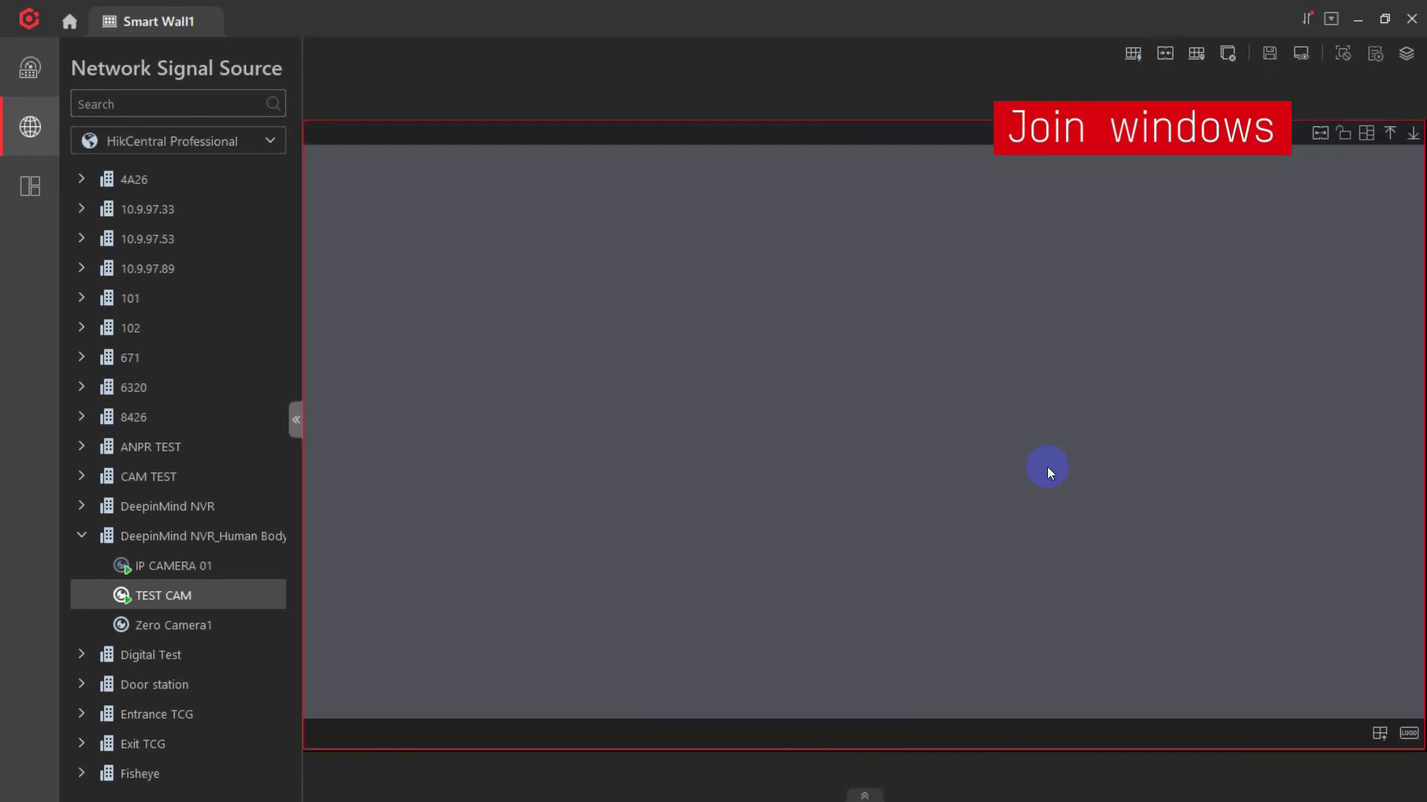
click(1412, 135)
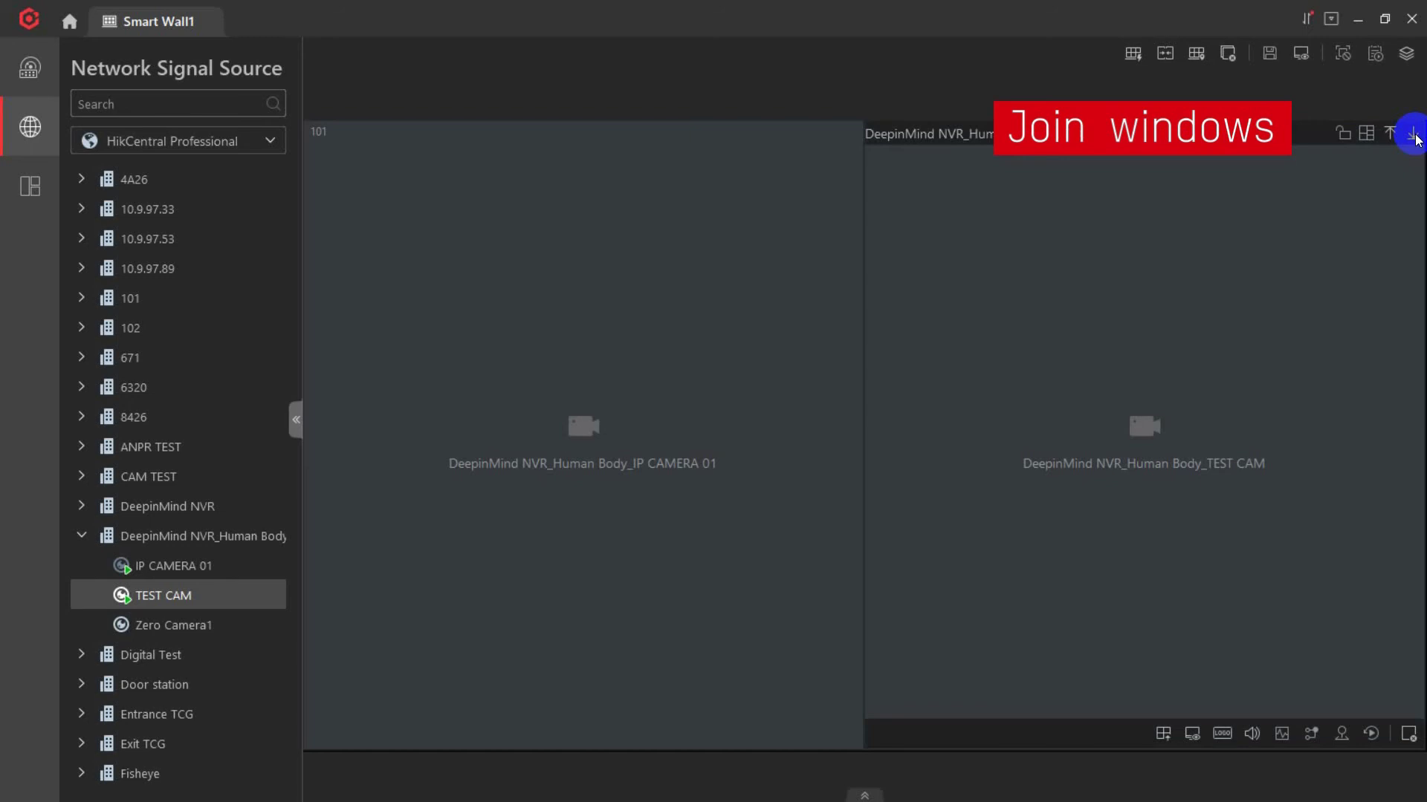
Open a 200 × 200 window at coordinate X 100, Y 100.
click(1194, 57)
click(1220, 121)
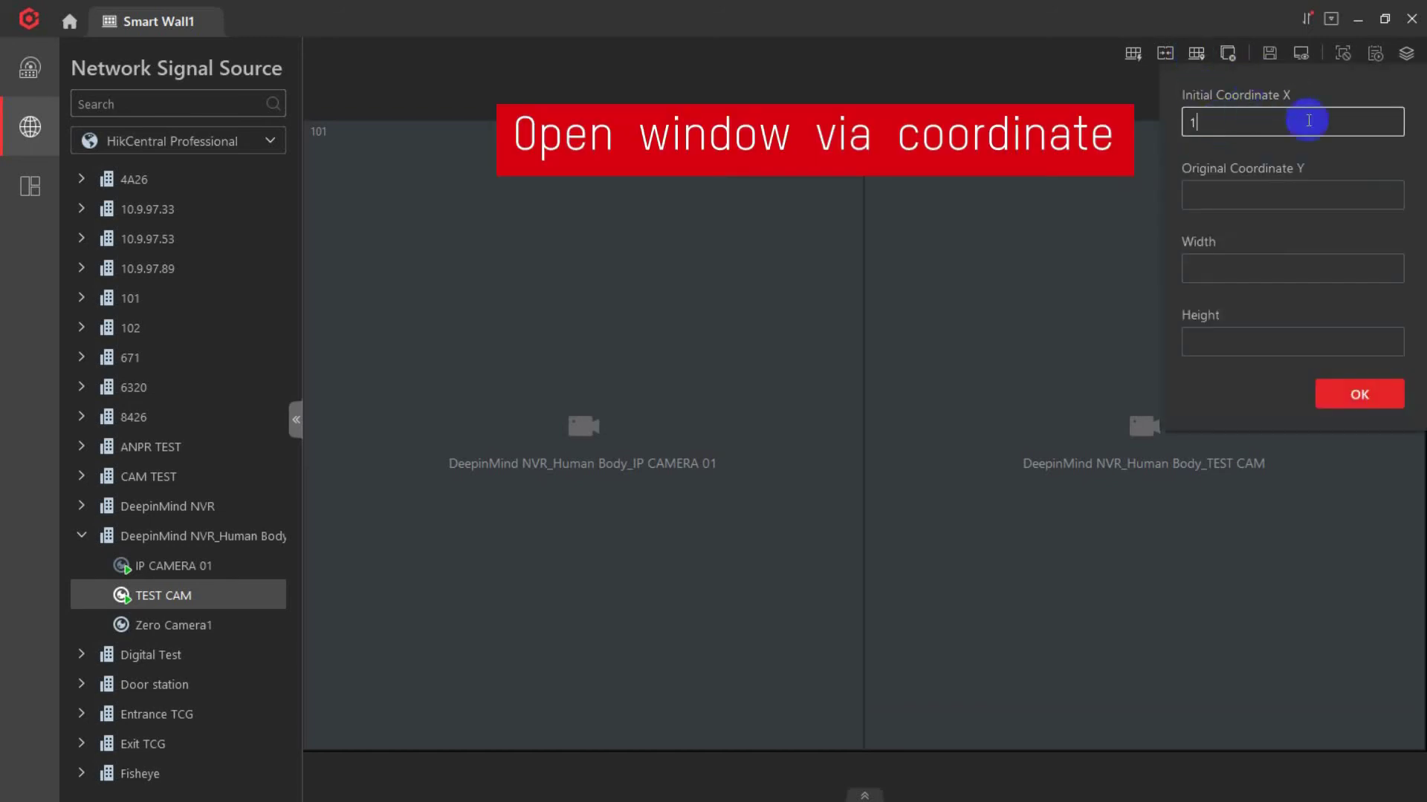
click(1235, 189)
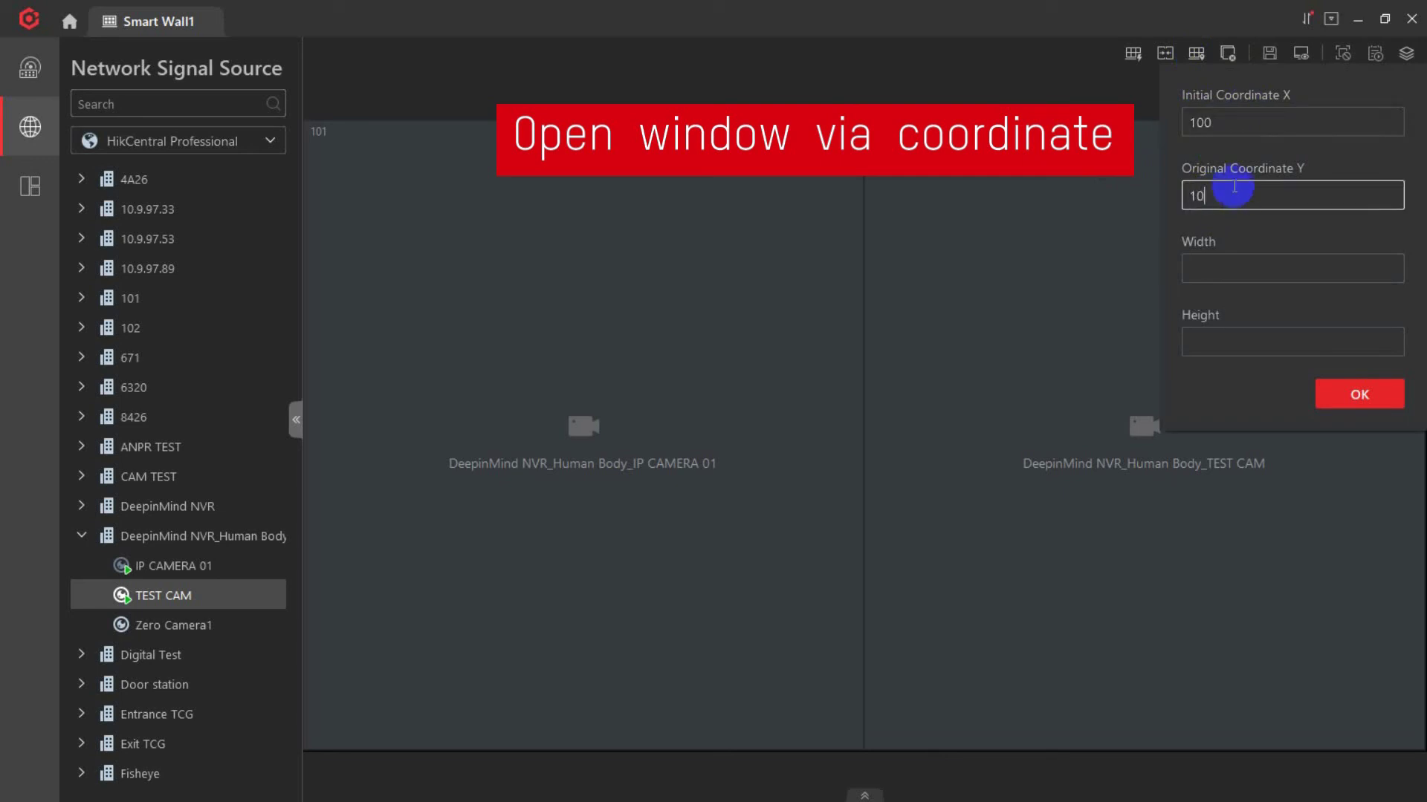
click(1253, 262)
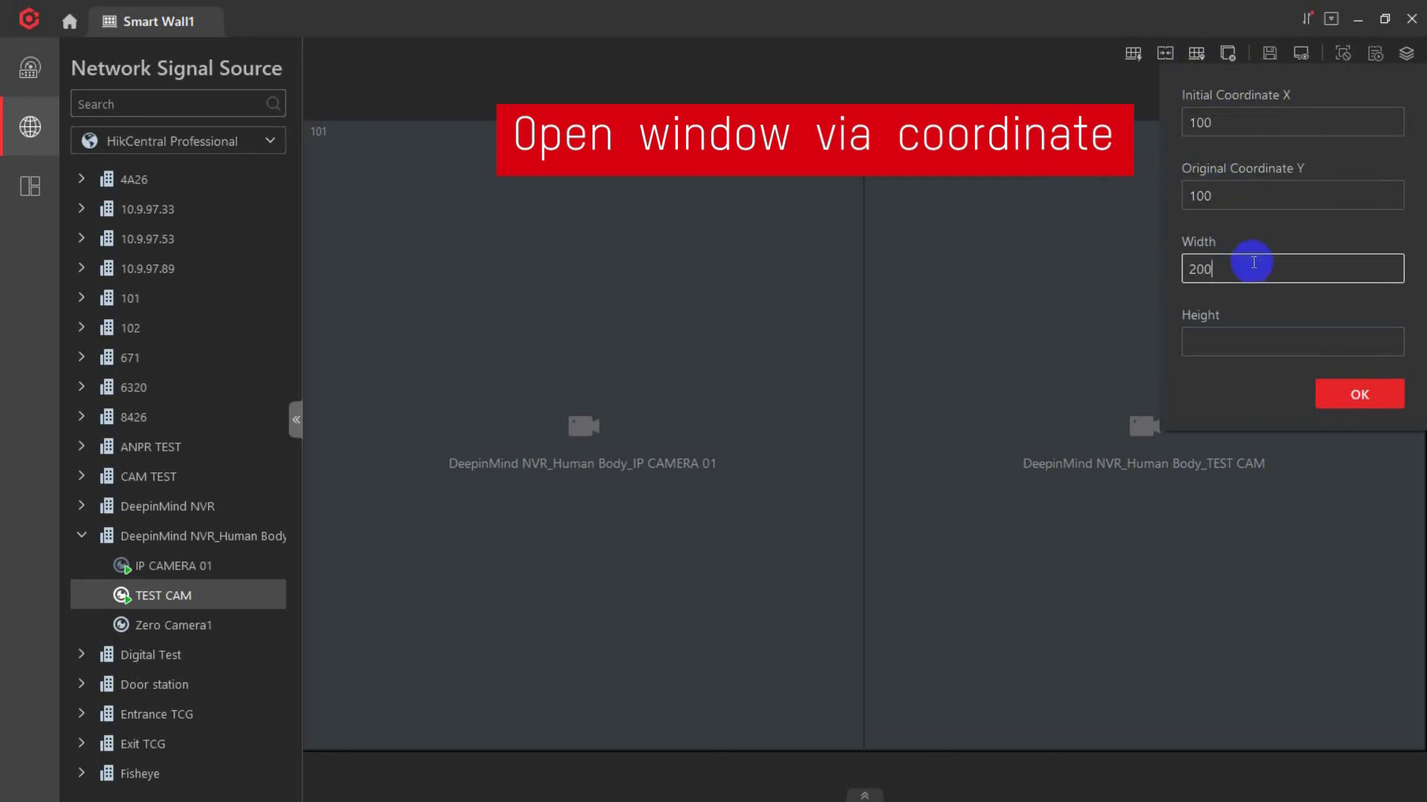
click(1242, 333)
text(2)
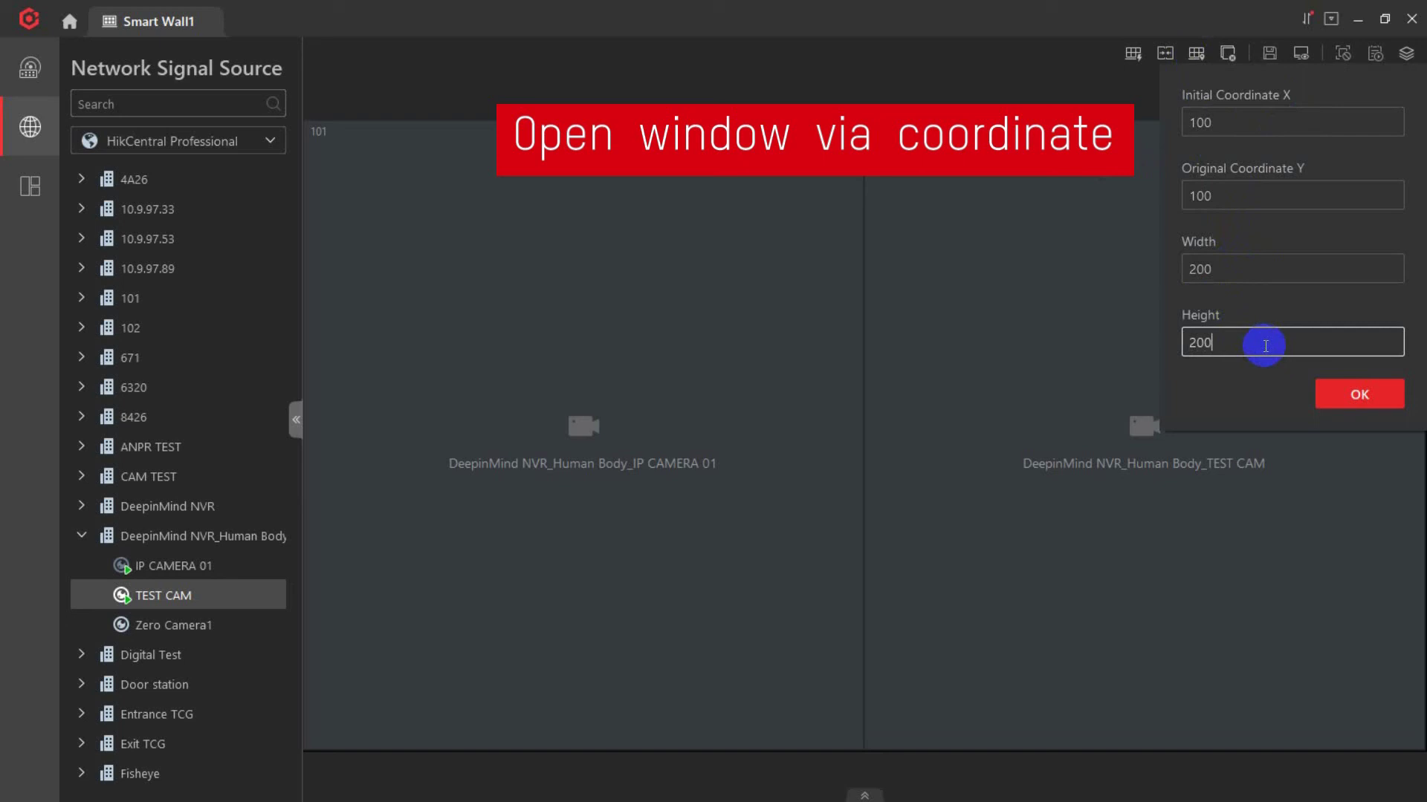
text(00)
click(1349, 394)
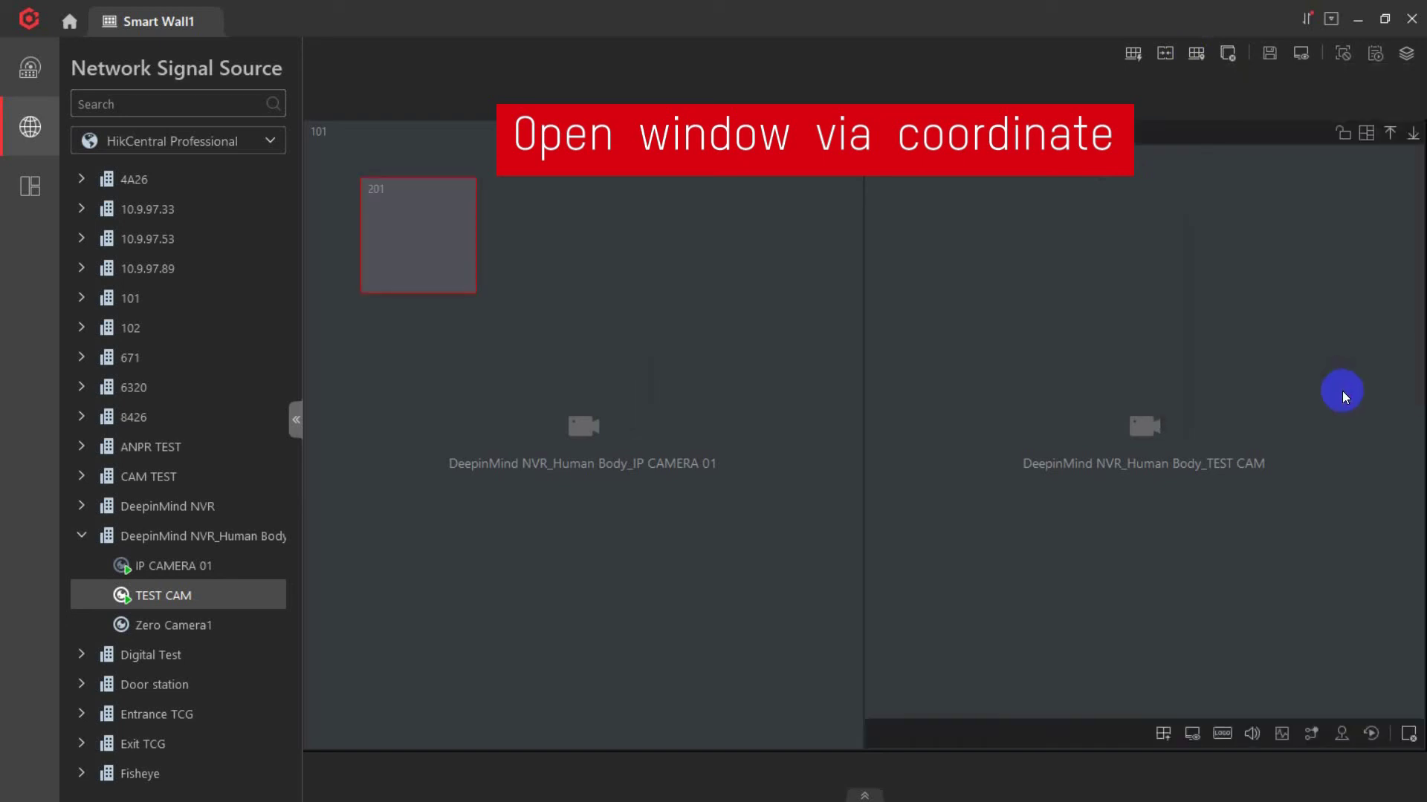
Close the enlarged window, stop all playback, and replay IP CAMERA 01 and TEST CAM in windows 101 and 201.
click(465, 243)
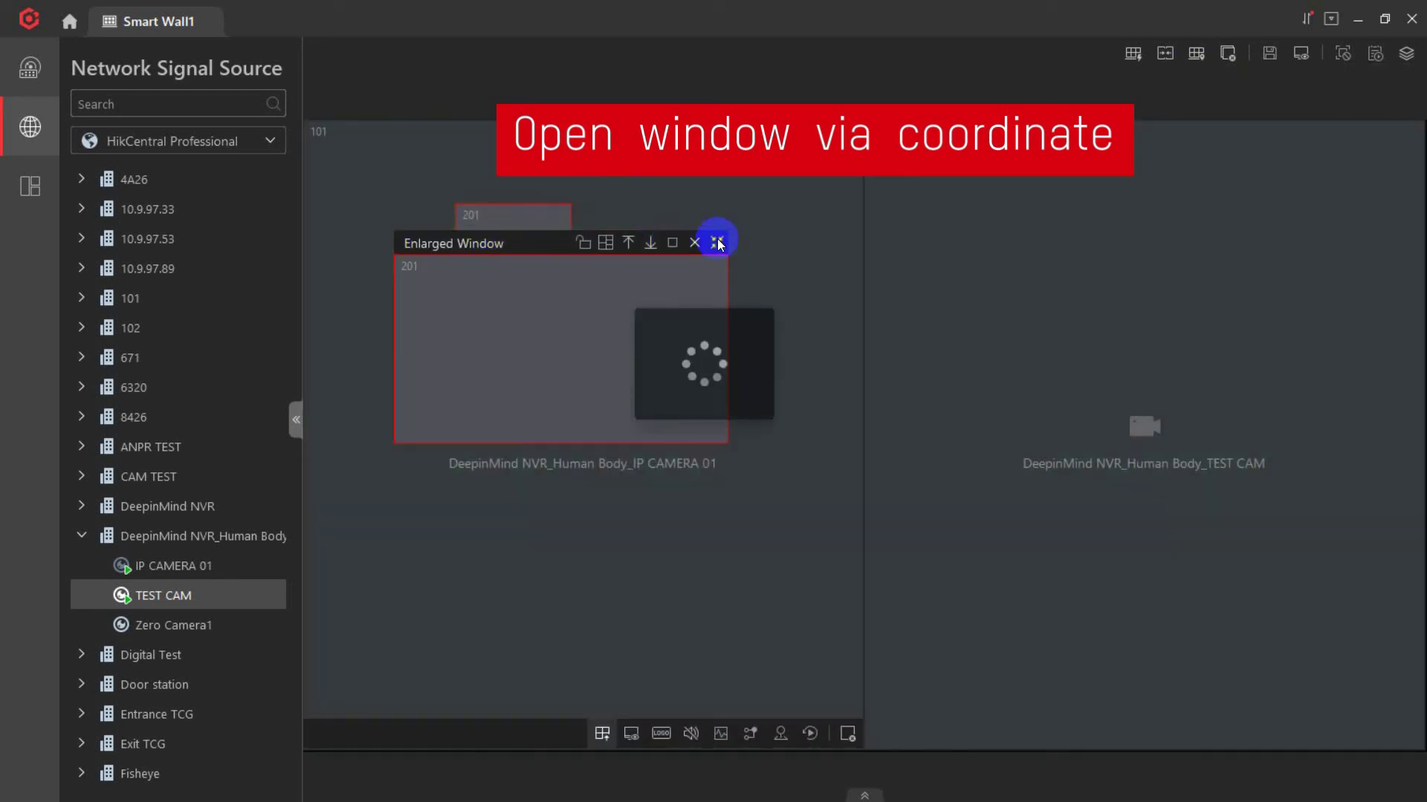
click(694, 243)
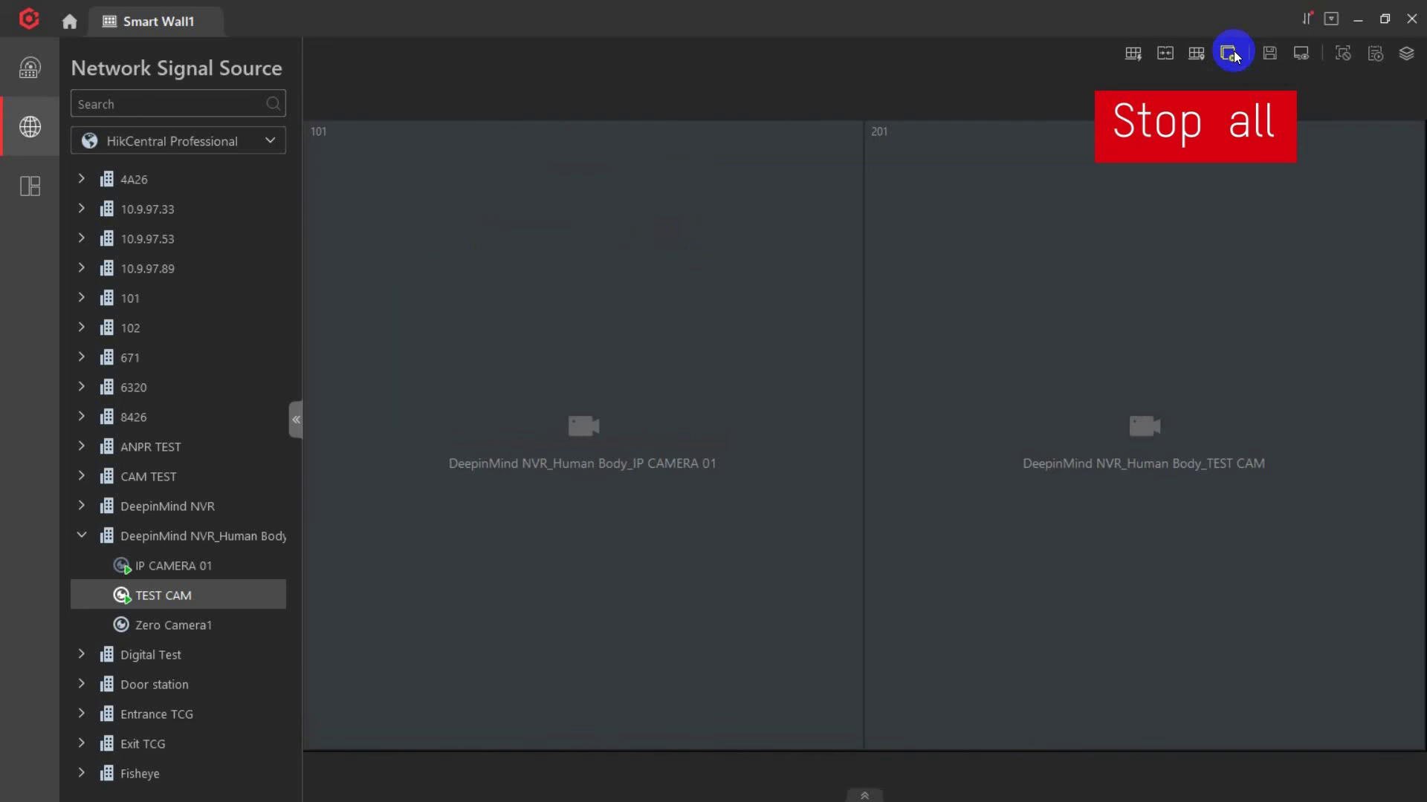
click(1230, 53)
drag(173, 565, 520, 535)
drag(164, 595, 1014, 486)
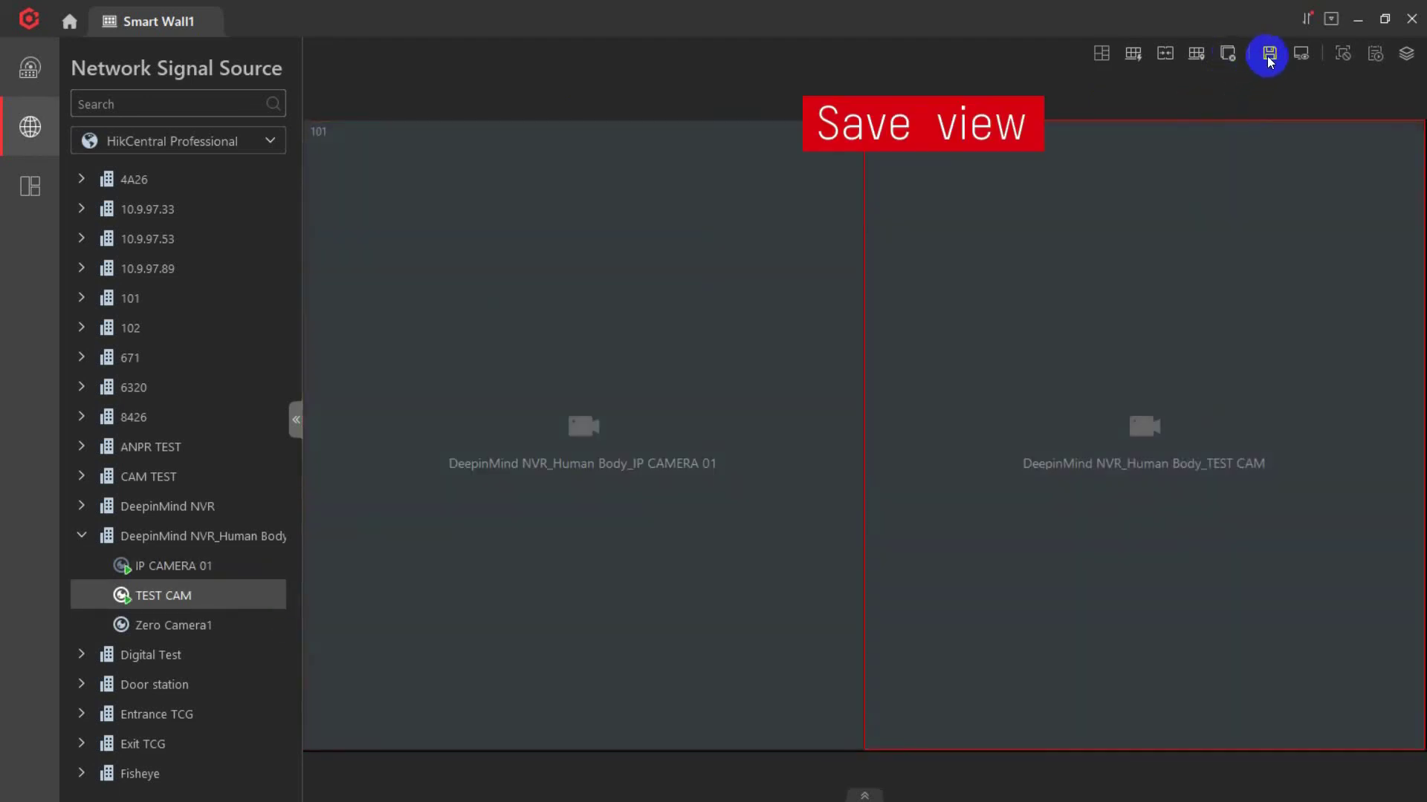
Save the wall as a view named 'Test View' under Public View.
click(1268, 55)
drag(1222, 147, 920, 153)
text(Test View)
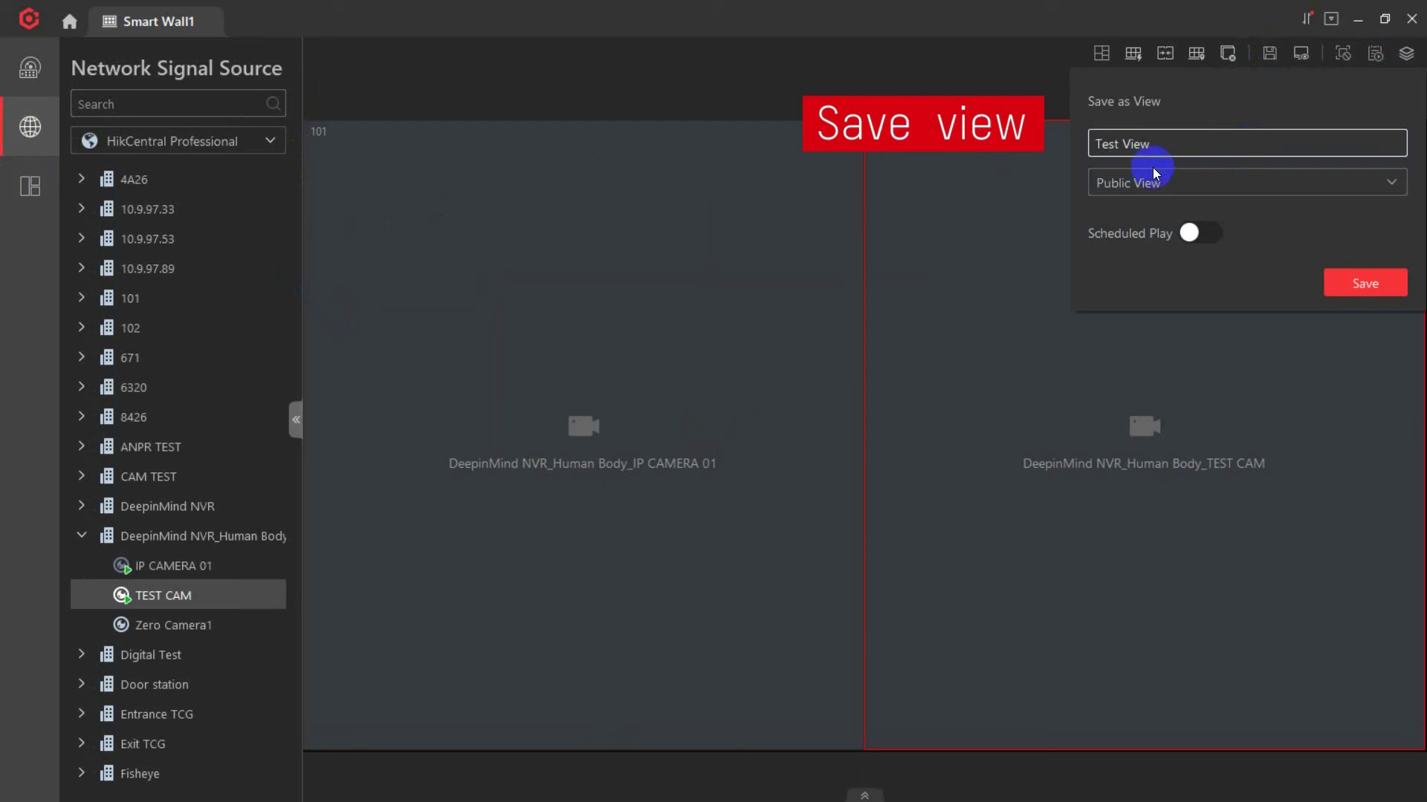
click(1158, 178)
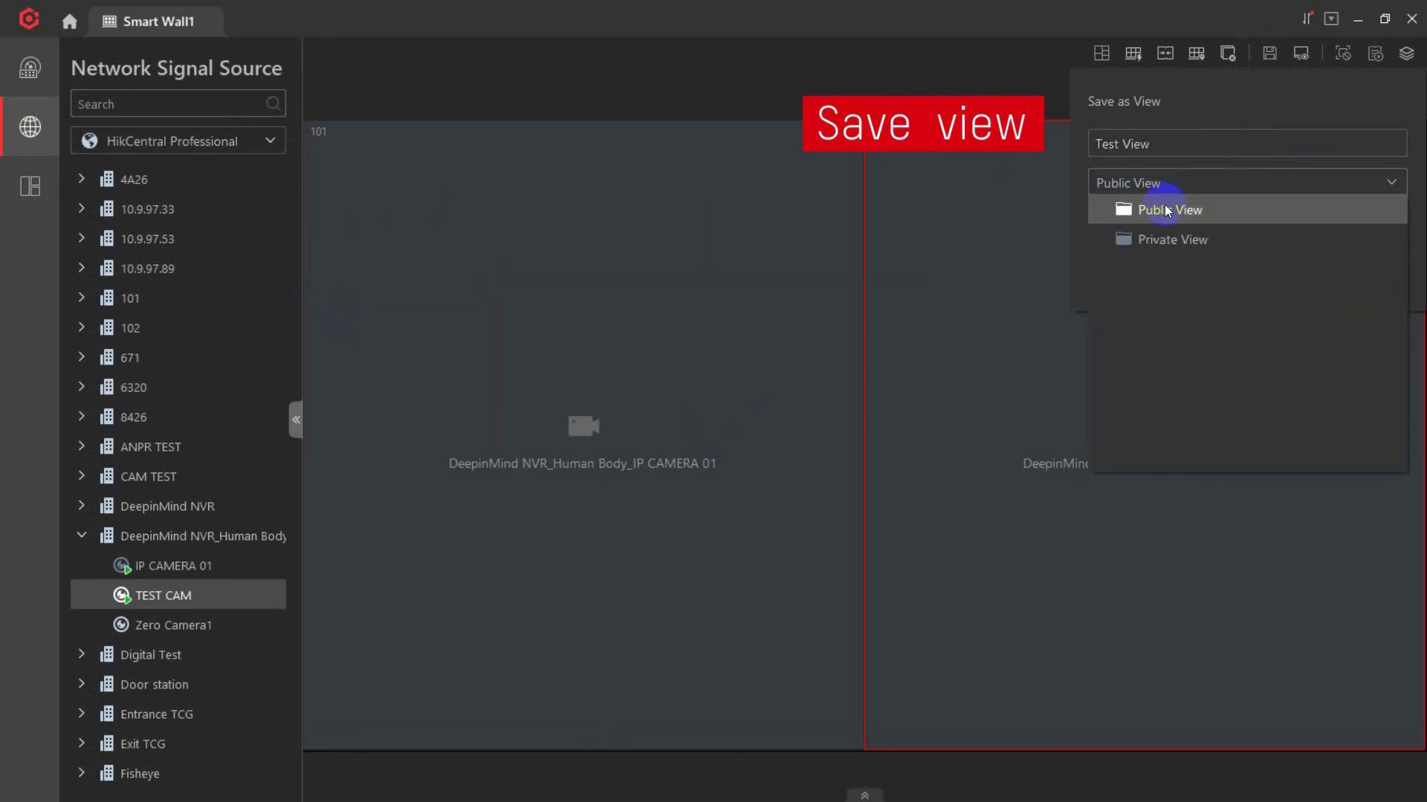
click(1152, 207)
Schedule Test View to repeat Mondays and Tuesdays at 01:00 and 02:00, and save.
click(1187, 233)
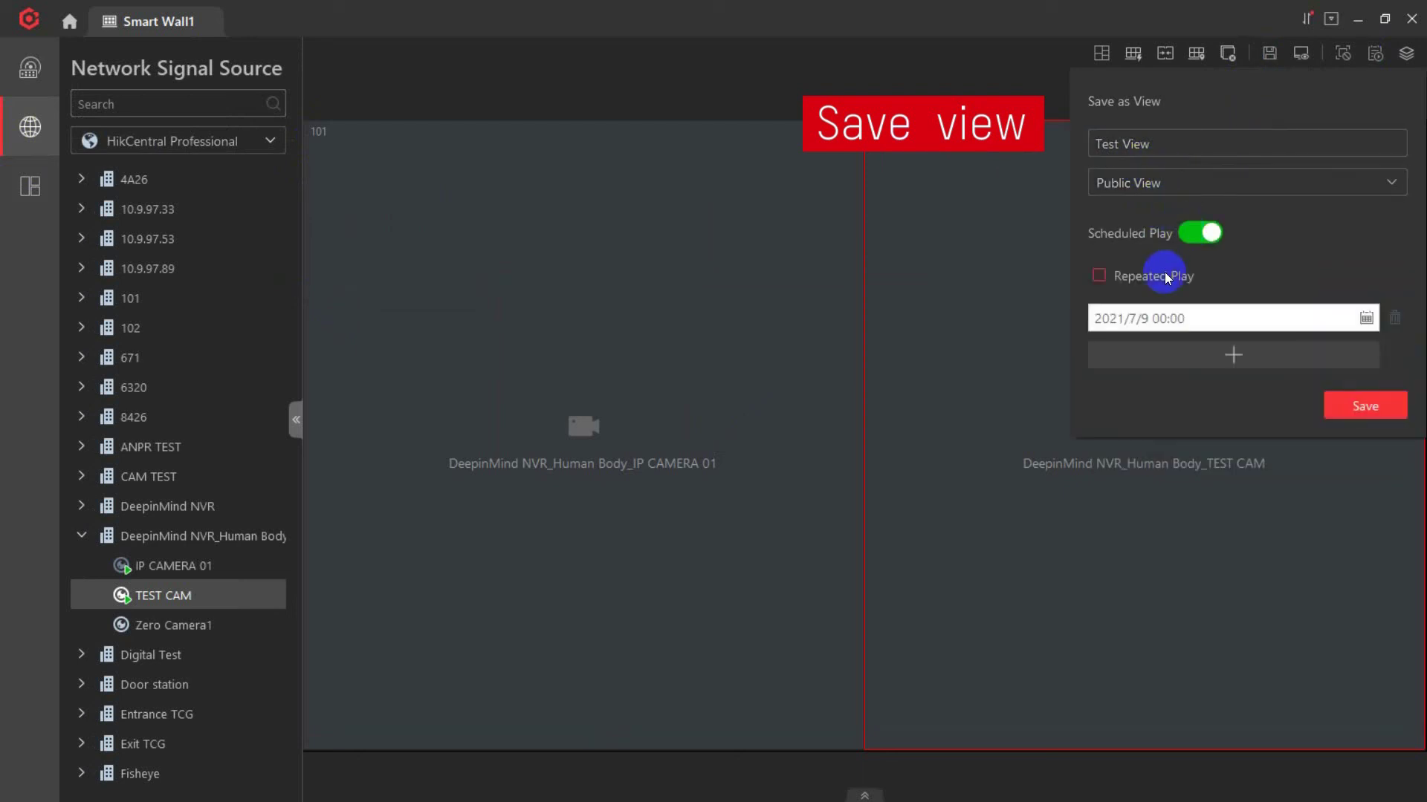
click(1098, 275)
click(1204, 327)
click(1199, 401)
click(1330, 406)
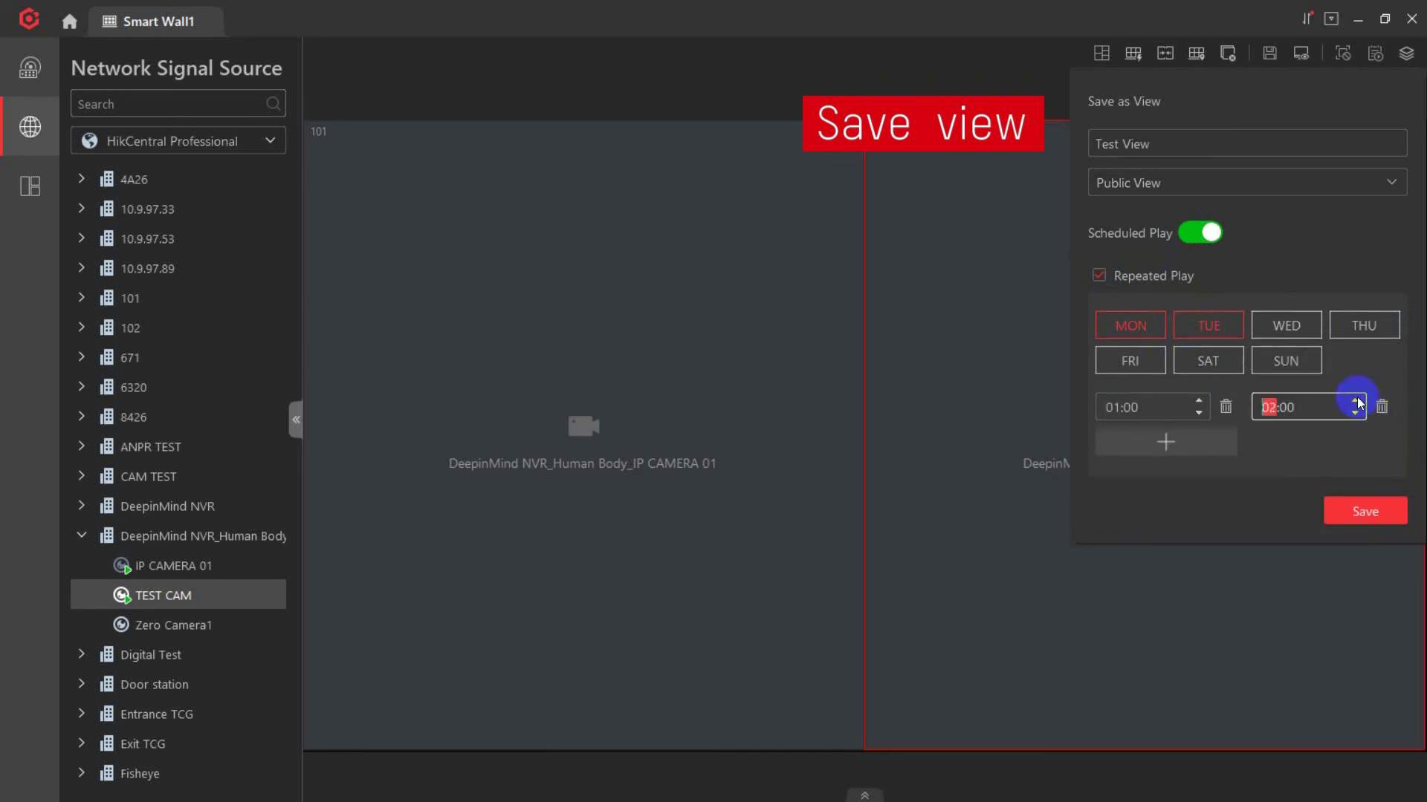
click(1363, 510)
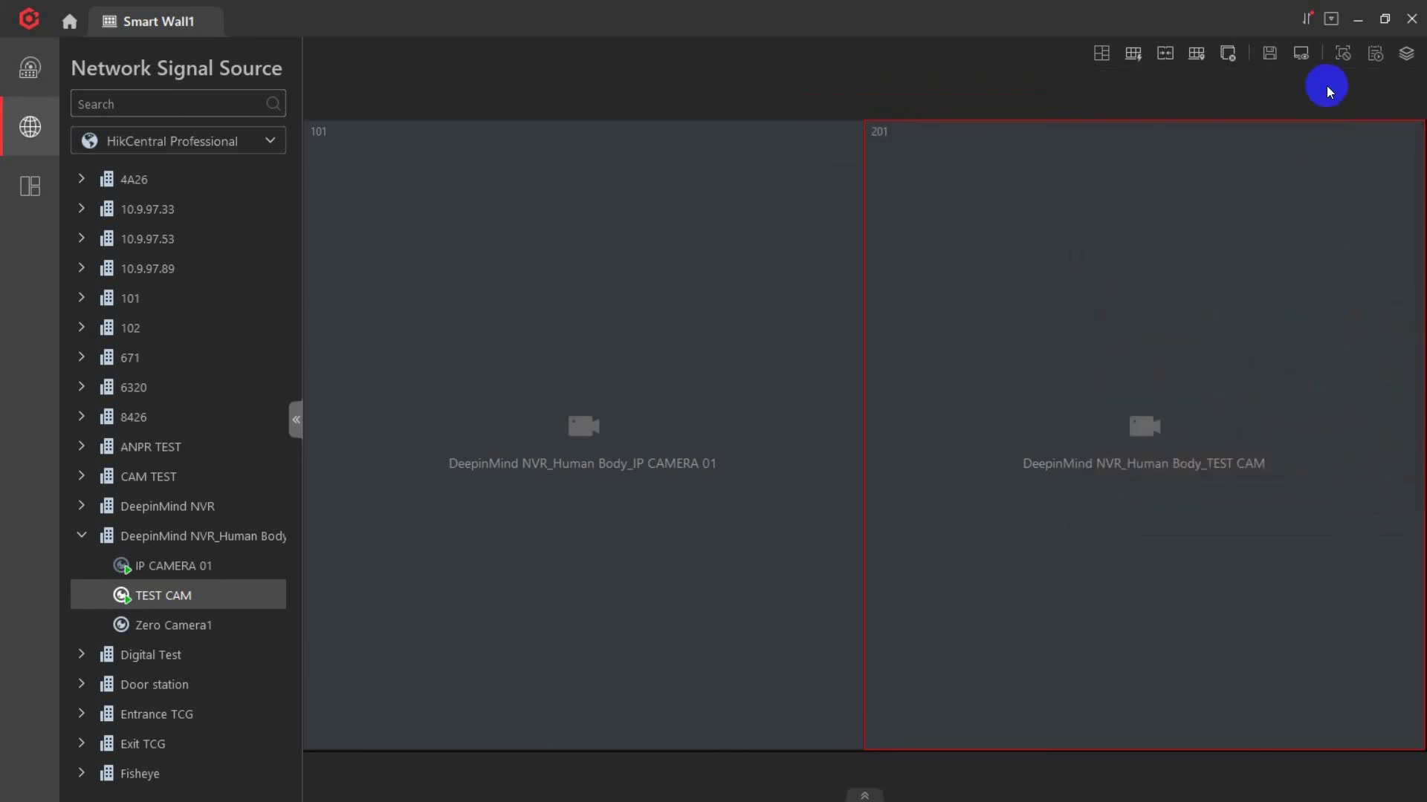
Review Test View's entry in the weekly View Schedule.
click(1373, 53)
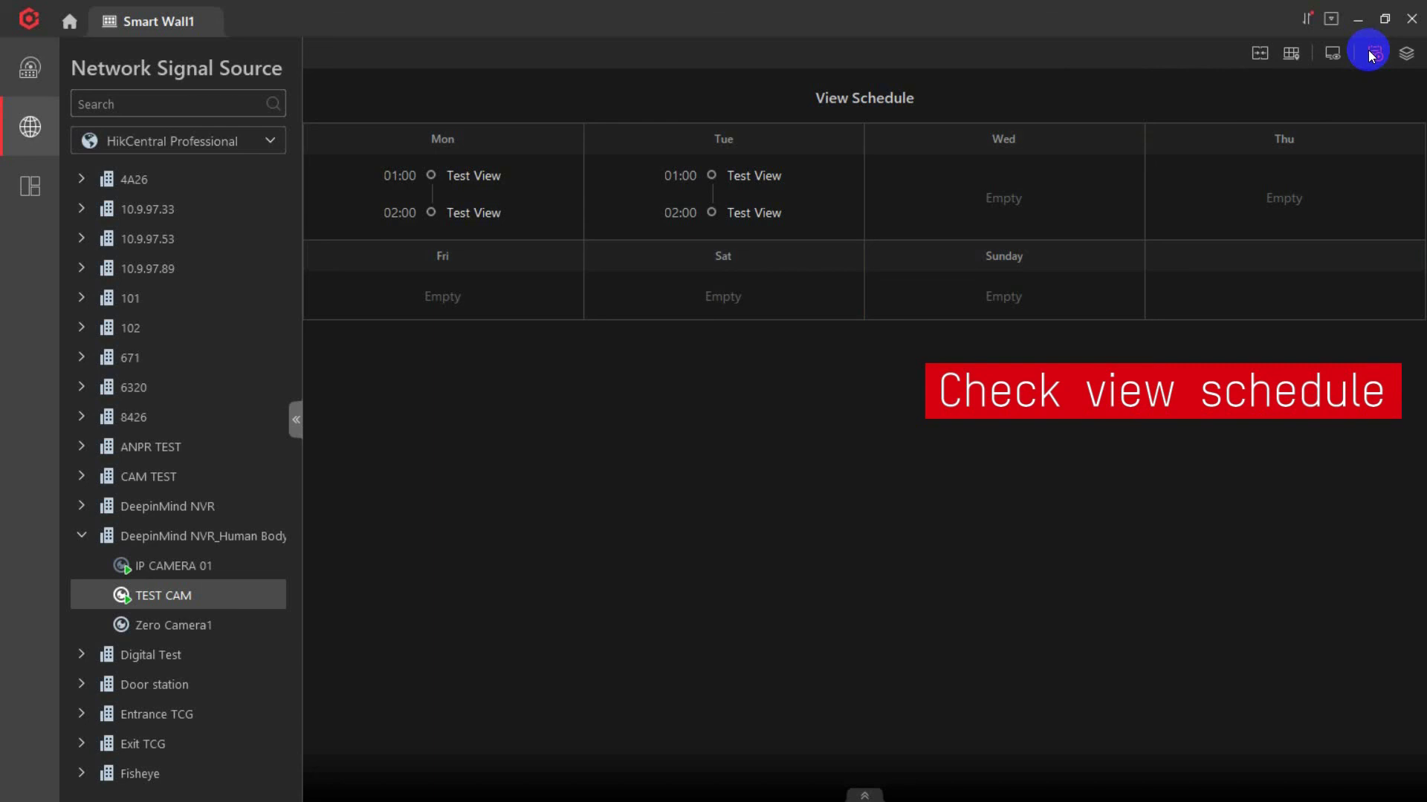
click(1372, 54)
click(30, 185)
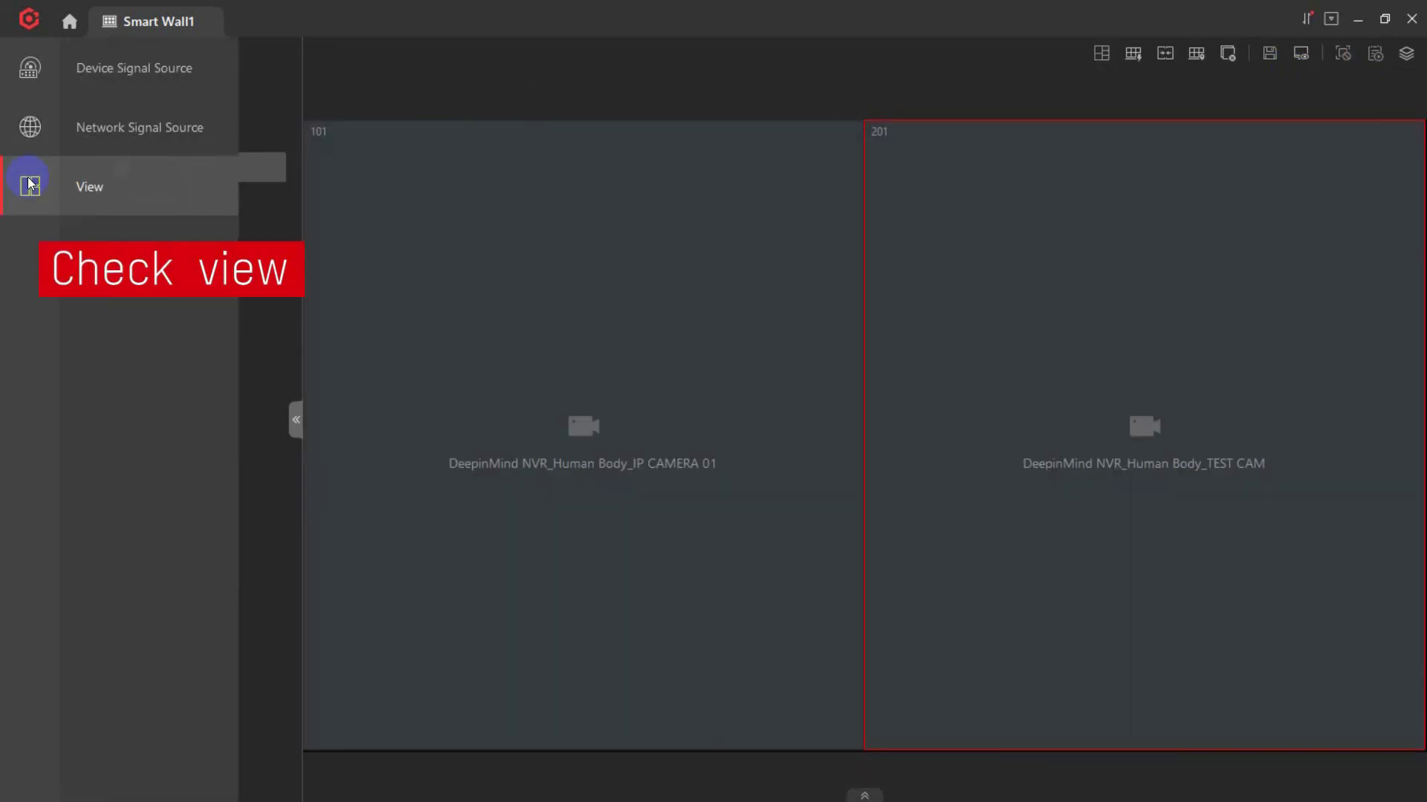
Create a view group named 'Test Group' under Public View.
mouse_move(280, 159)
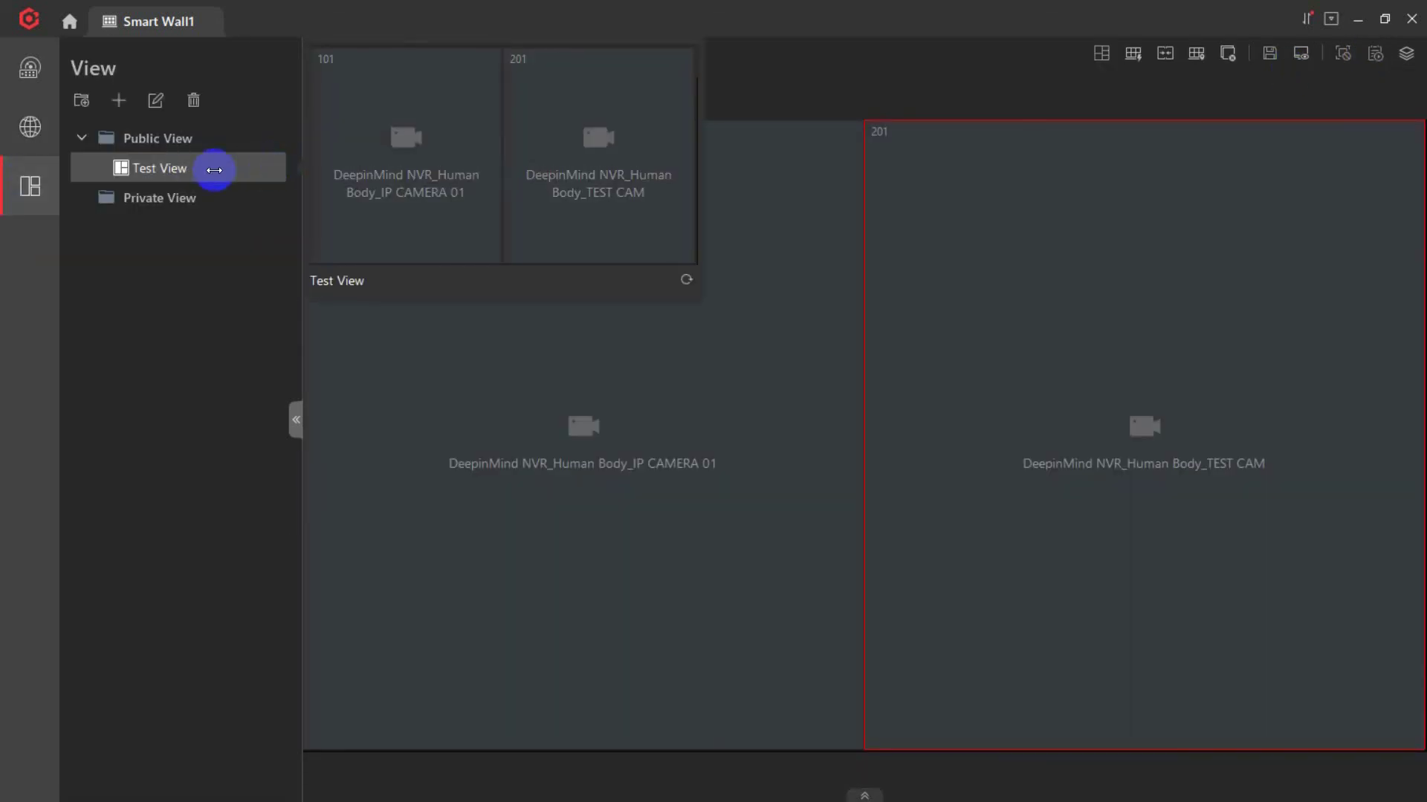
click(81, 100)
drag(285, 188, 55, 186)
text(Test Group)
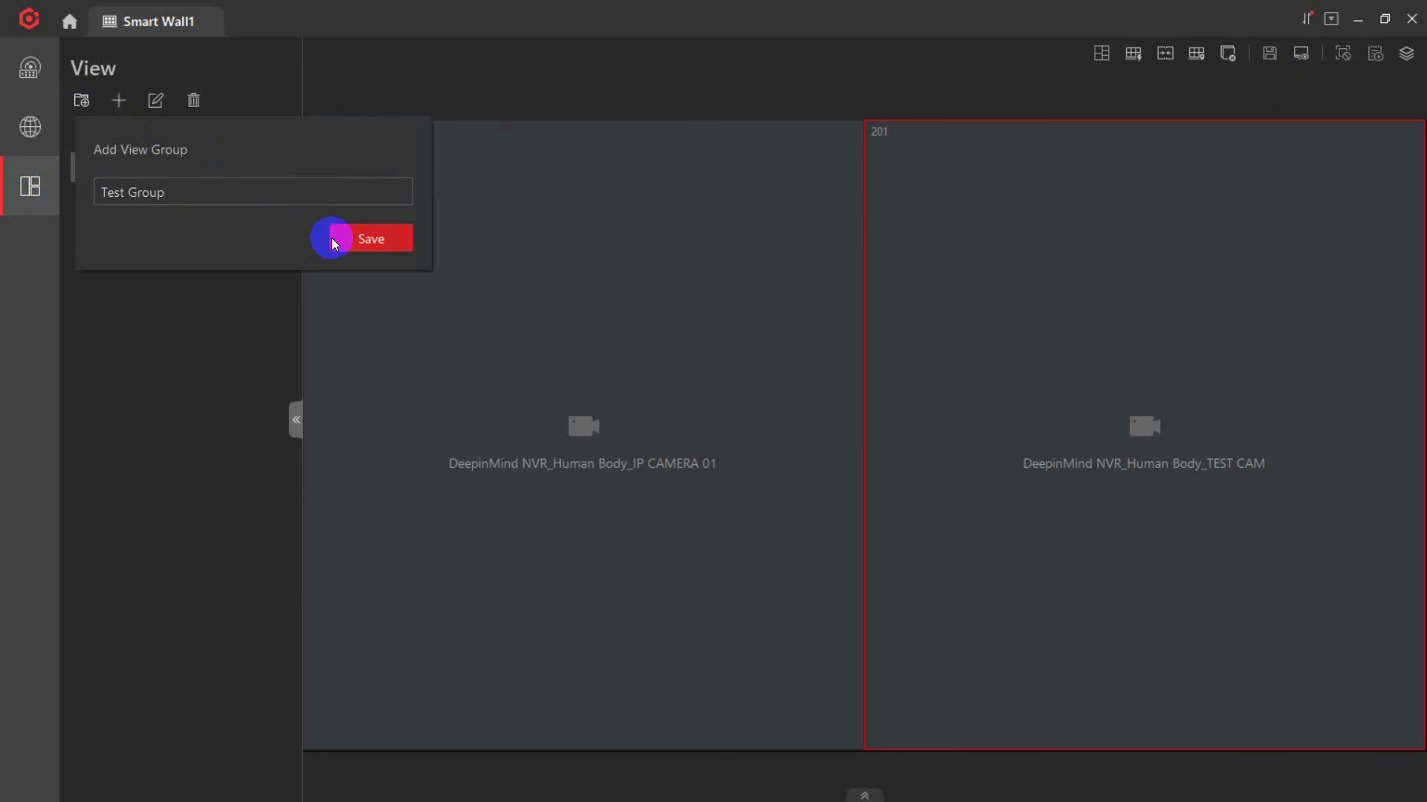
click(334, 238)
Move Test View into Test Group and expand the group.
mouse_move(151, 175)
drag(150, 176, 131, 195)
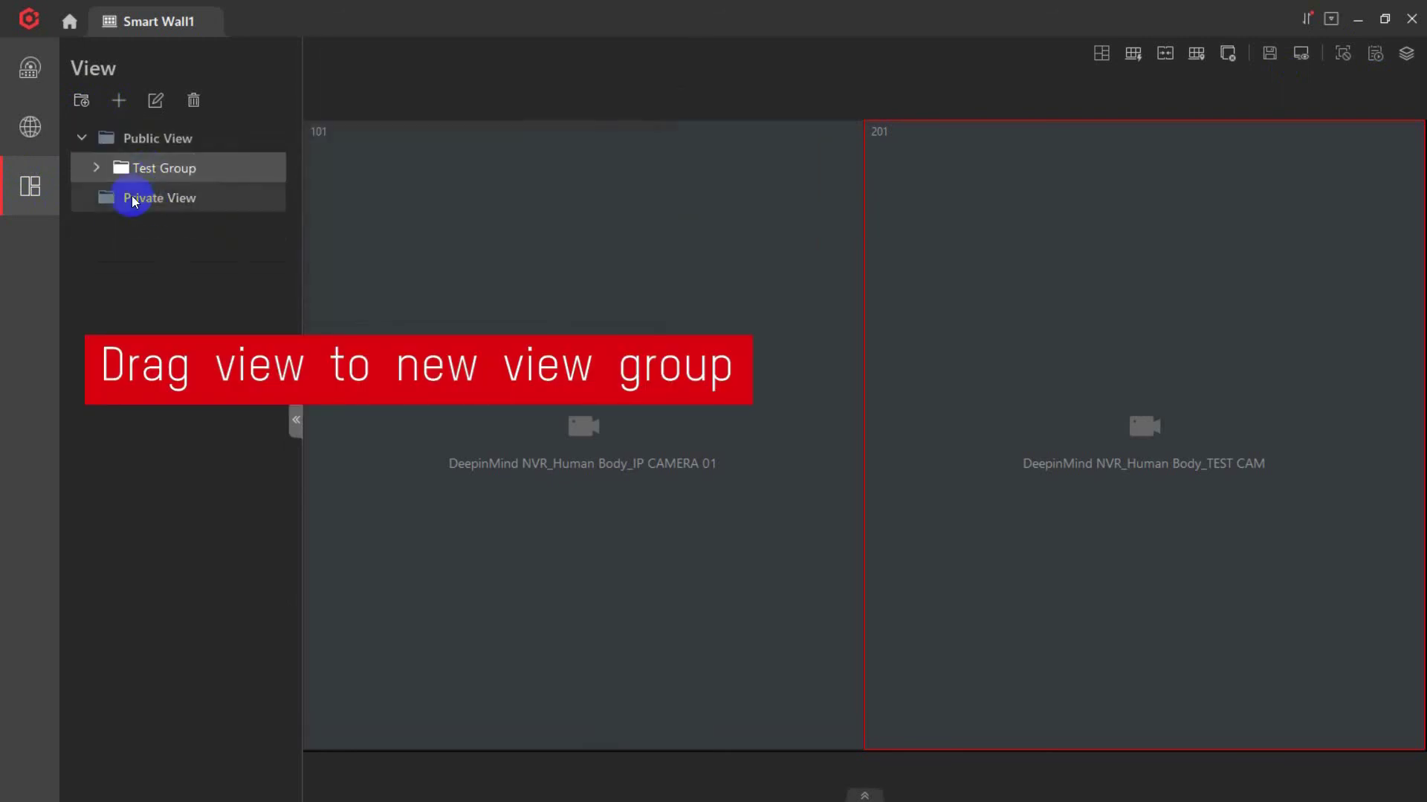
click(96, 167)
mouse_move(146, 202)
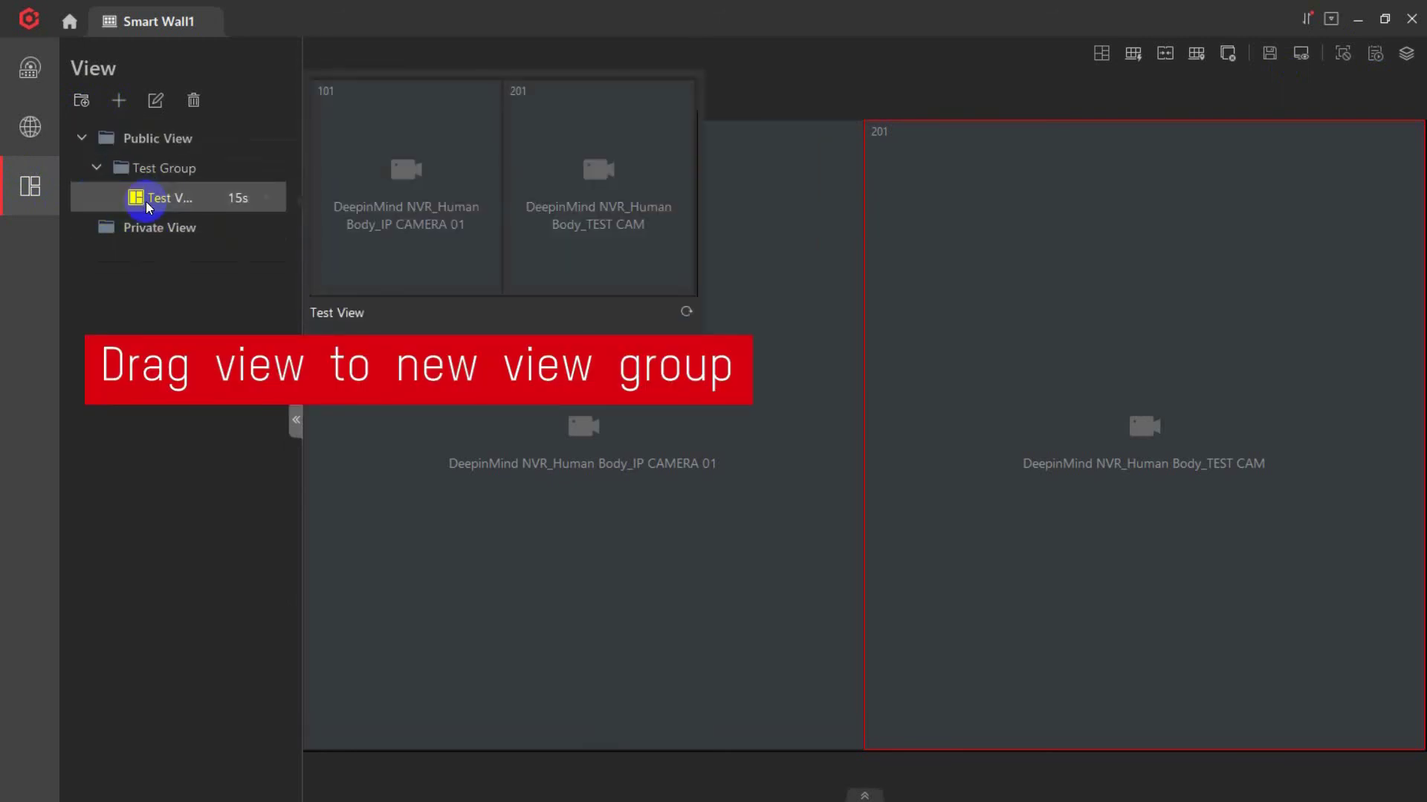